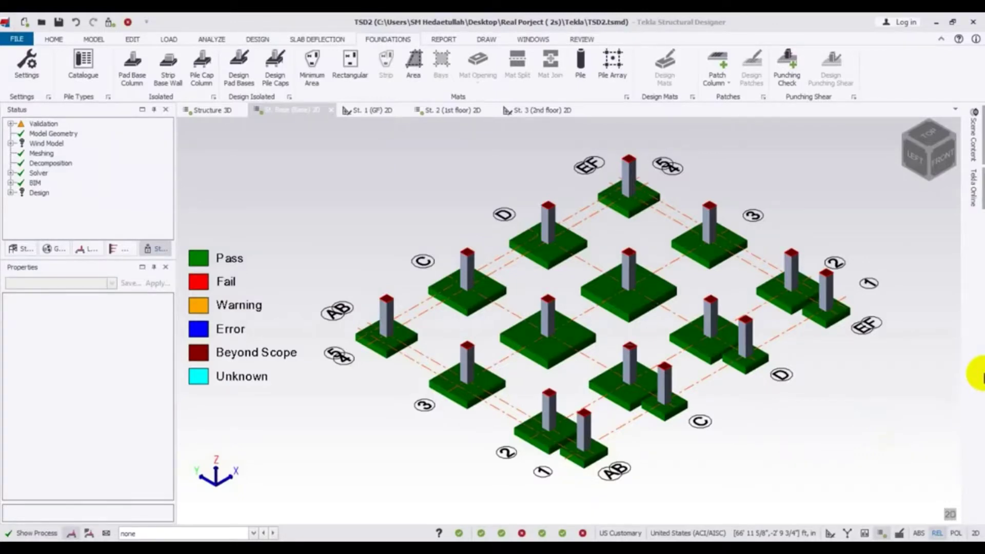
Examine the dimensions, depth and bottom reinforcement properties of the pad base at grid C/3.
{"action": "mouse_move", "coordinate": [566, 272]}
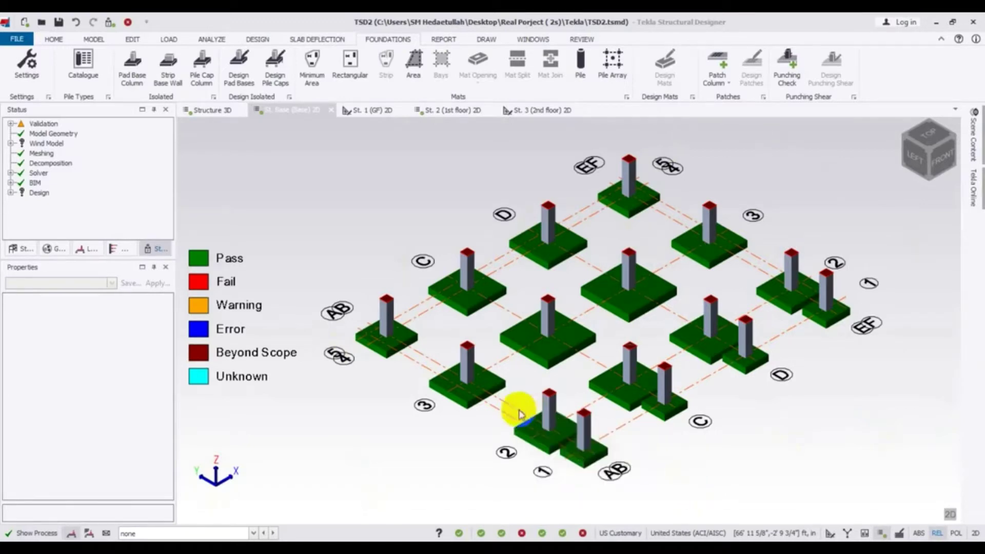
{"action": "middle_click_drag", "start_coordinate": [413, 391], "coordinate": [458, 405]}
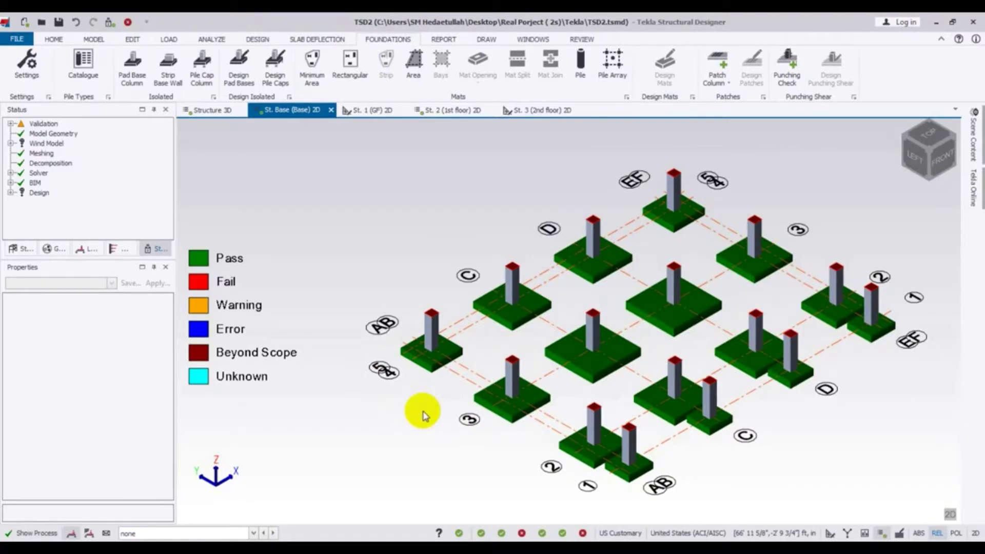
{"action": "middle_click_drag", "start_coordinate": [414, 431], "coordinate": [409, 431]}
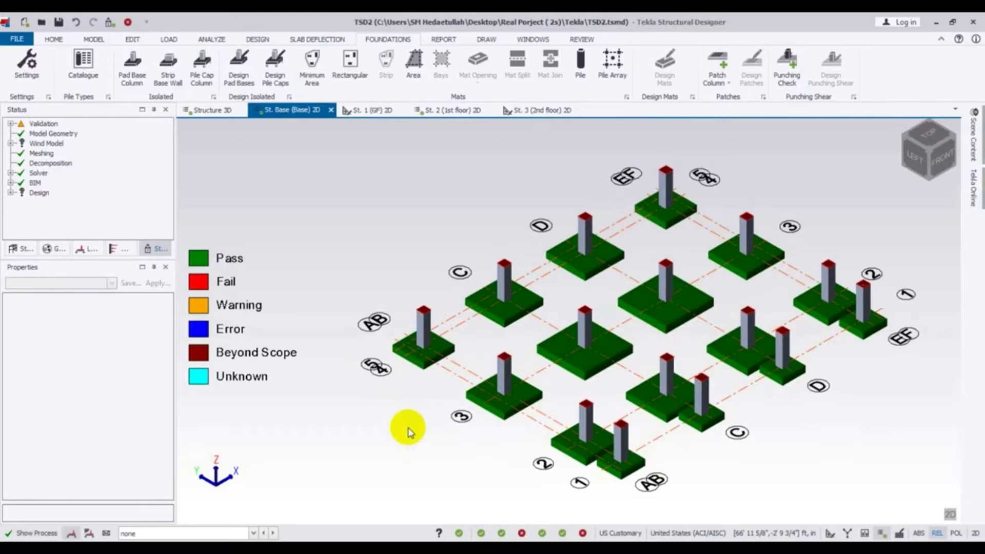
{"action": "scroll", "coordinate": [402, 388], "scroll_direction": "up", "scroll_amount": 4}
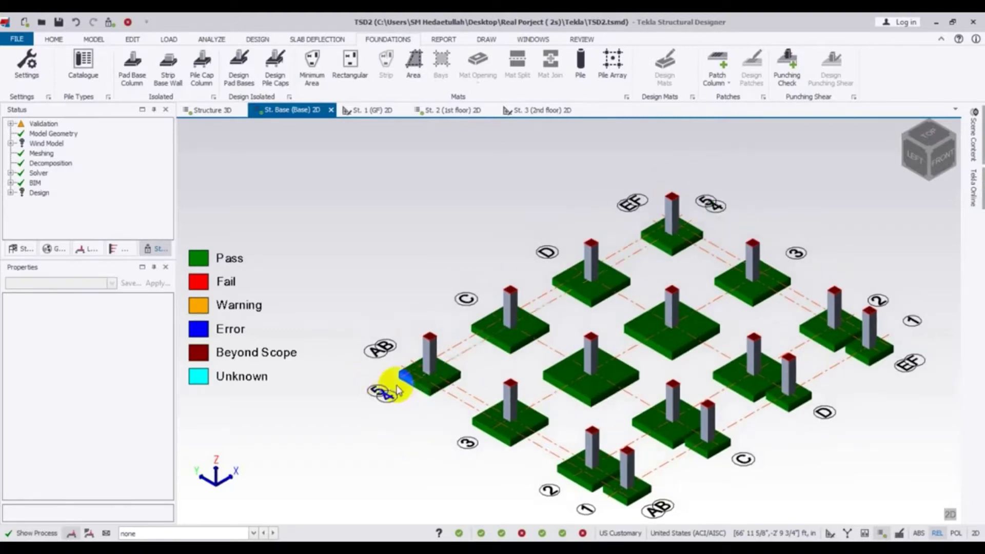
{"action": "scroll", "coordinate": [424, 448], "scroll_direction": "down", "scroll_amount": 1}
{"action": "scroll", "coordinate": [423, 448], "scroll_direction": "down", "scroll_amount": 3}
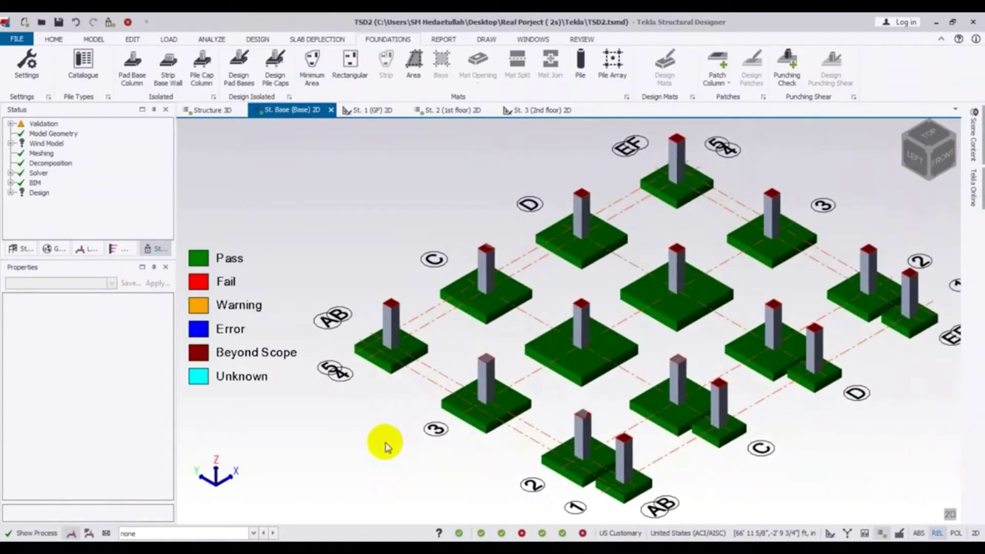
{"action": "left_click", "coordinate": [589, 378]}
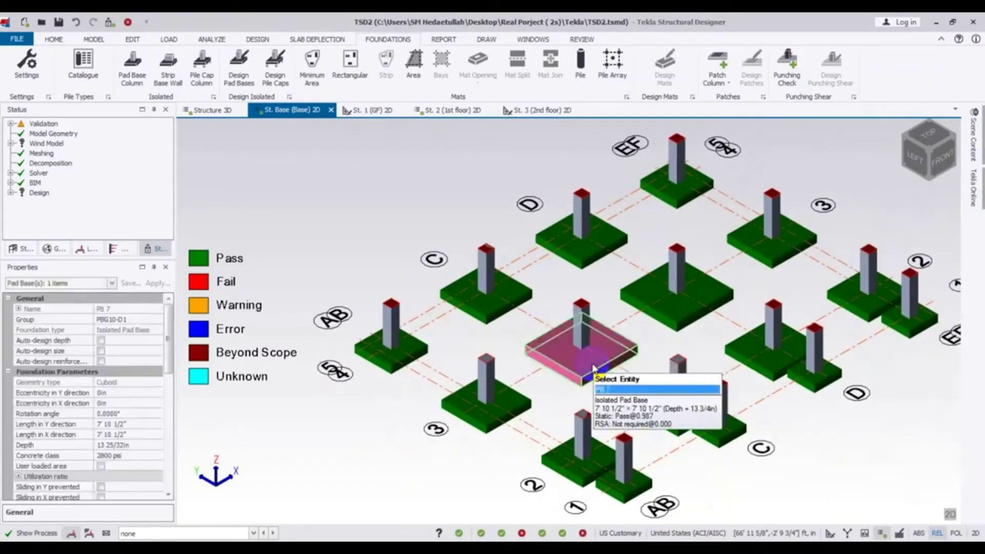
{"action": "left_click_drag", "start_coordinate": [167, 341], "coordinate": [166, 421]}
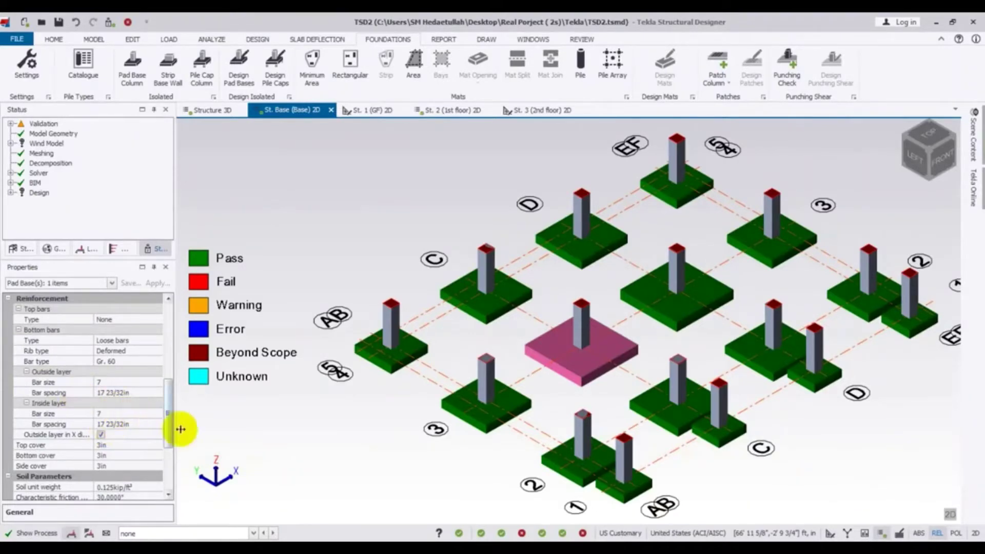
{"action": "left_click_drag", "start_coordinate": [169, 419], "coordinate": [172, 345]}
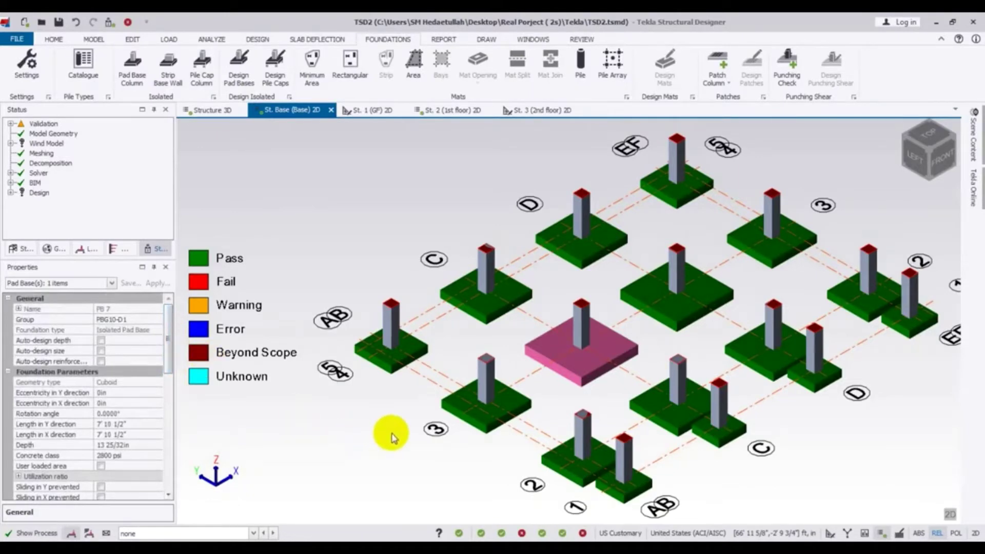
{"action": "left_click", "coordinate": [379, 474]}
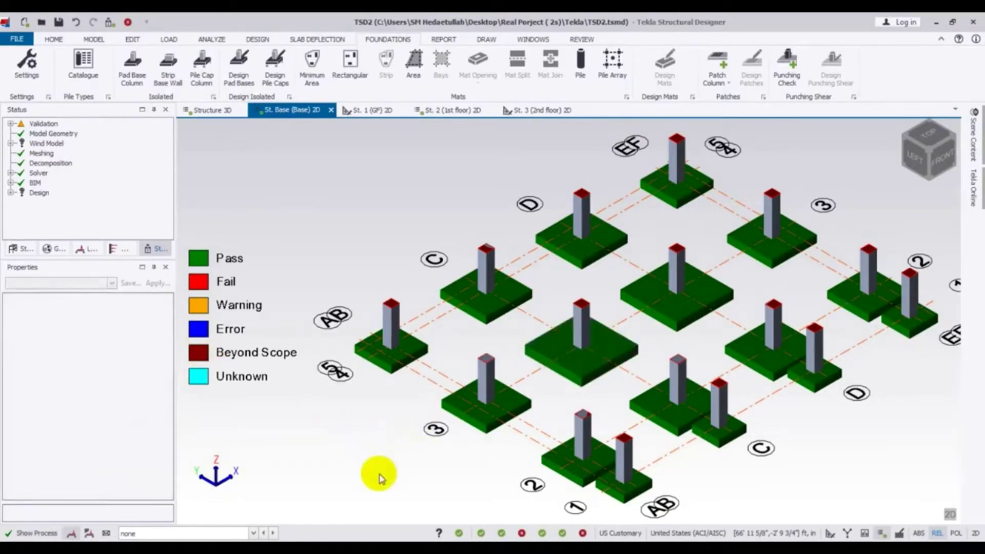
Show the base level in 2D plan and select all the pad bases.
{"action": "scroll", "coordinate": [378, 477], "scroll_direction": "down", "scroll_amount": 4}
{"action": "scroll", "coordinate": [364, 438], "scroll_direction": "up", "scroll_amount": 1}
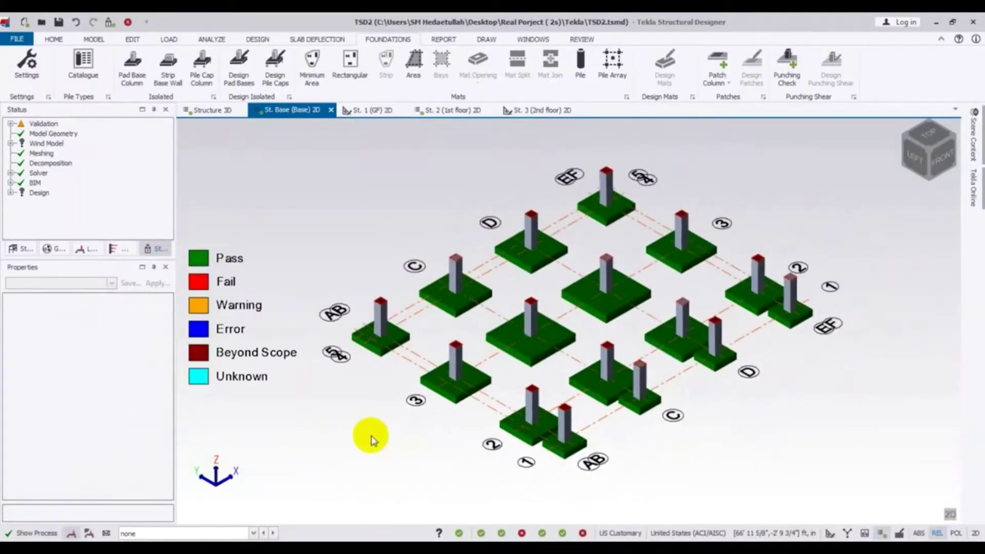
{"action": "left_click", "coordinate": [950, 514]}
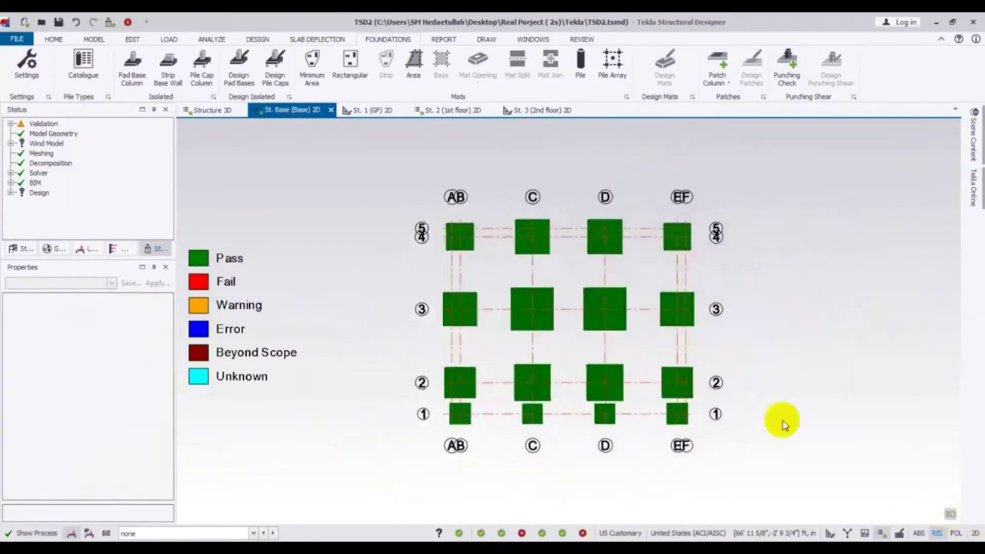
{"action": "left_click_drag", "start_coordinate": [422, 202], "coordinate": [719, 448]}
{"action": "scroll", "coordinate": [719, 448], "scroll_direction": "down", "scroll_amount": 10}
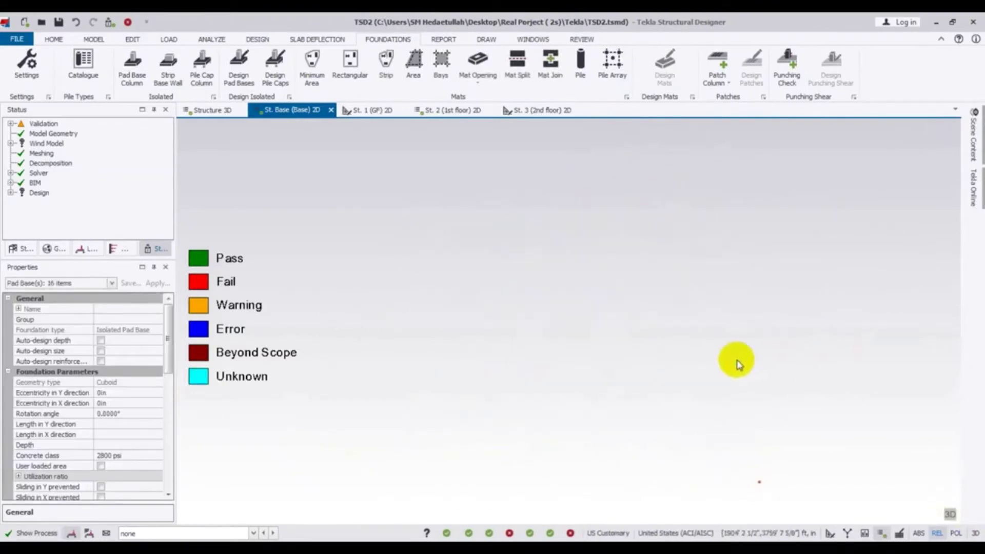
{"action": "scroll", "coordinate": [730, 367], "scroll_direction": "down", "scroll_amount": 3}
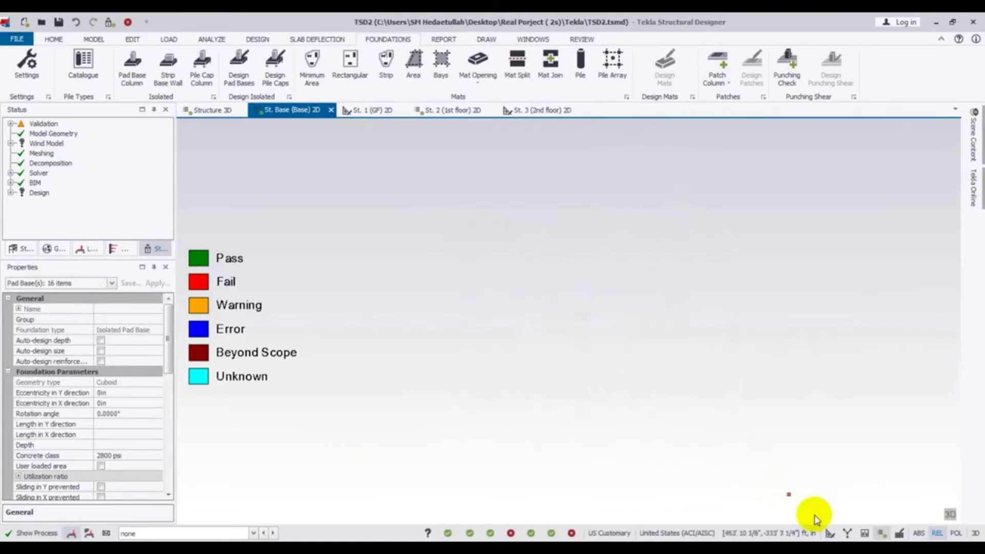
{"action": "left_click", "coordinate": [950, 514]}
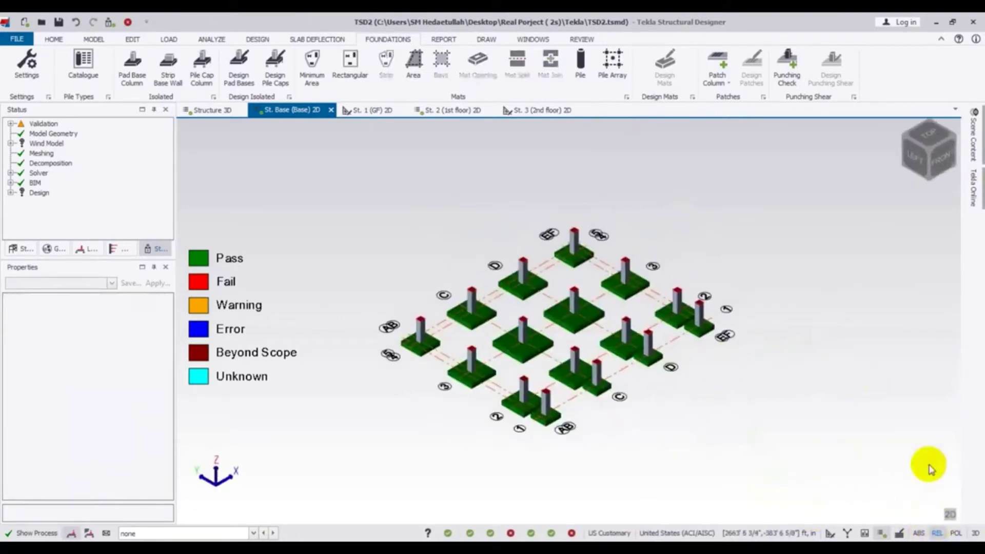
{"action": "left_click", "coordinate": [950, 513]}
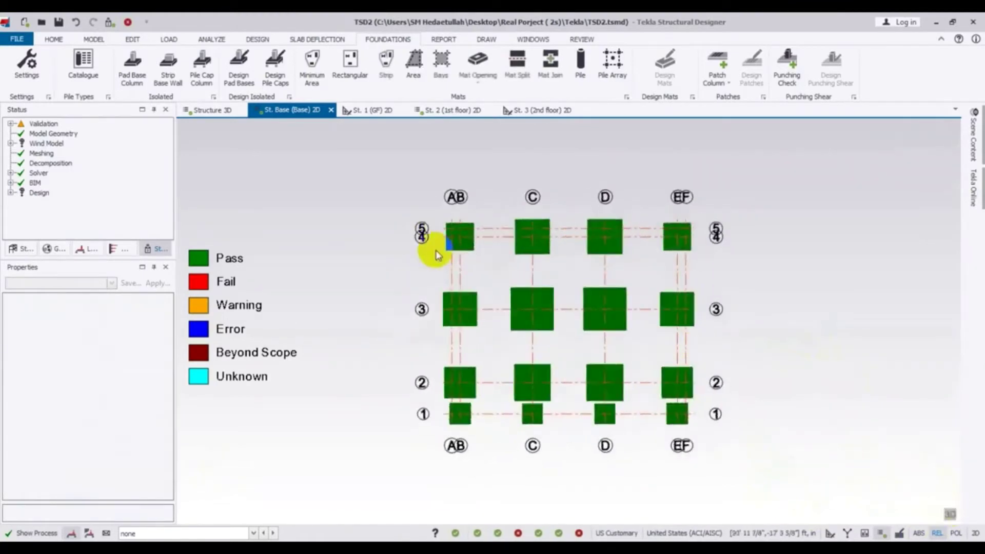
{"action": "left_click_drag", "start_coordinate": [430, 204], "coordinate": [712, 440]}
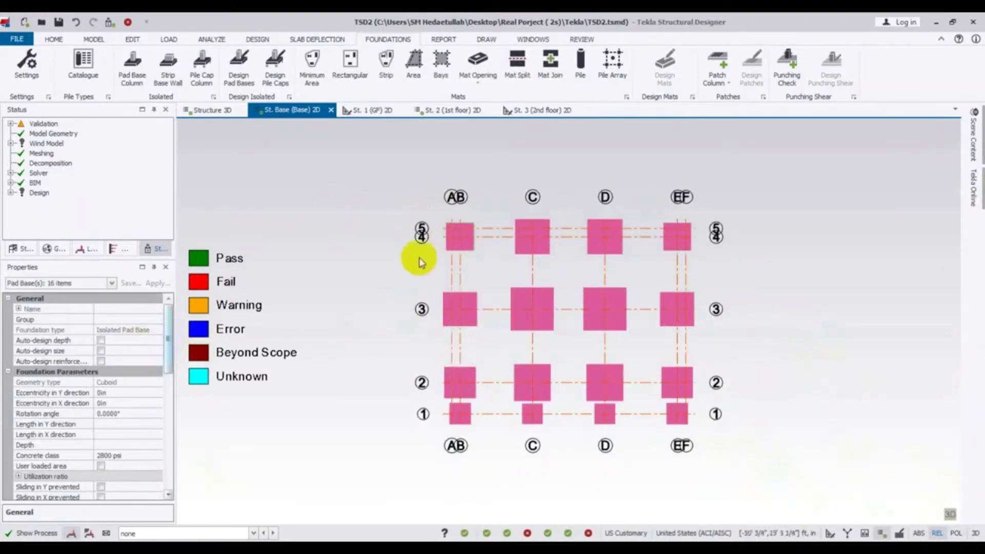
Enable auto-design of depth and size for the selected pad bases.
{"action": "left_click", "coordinate": [101, 343]}
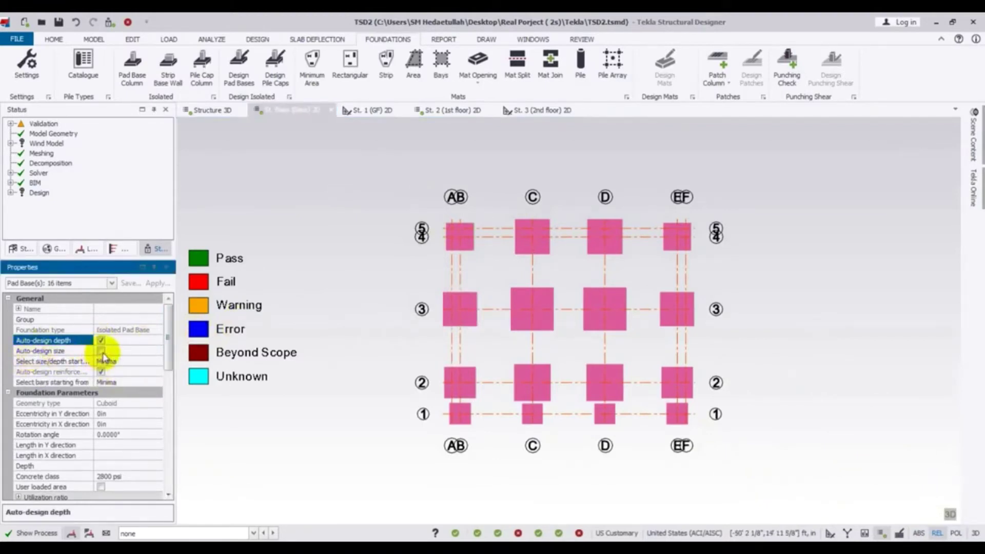
{"action": "left_click", "coordinate": [101, 351]}
{"action": "left_click", "coordinate": [102, 371]}
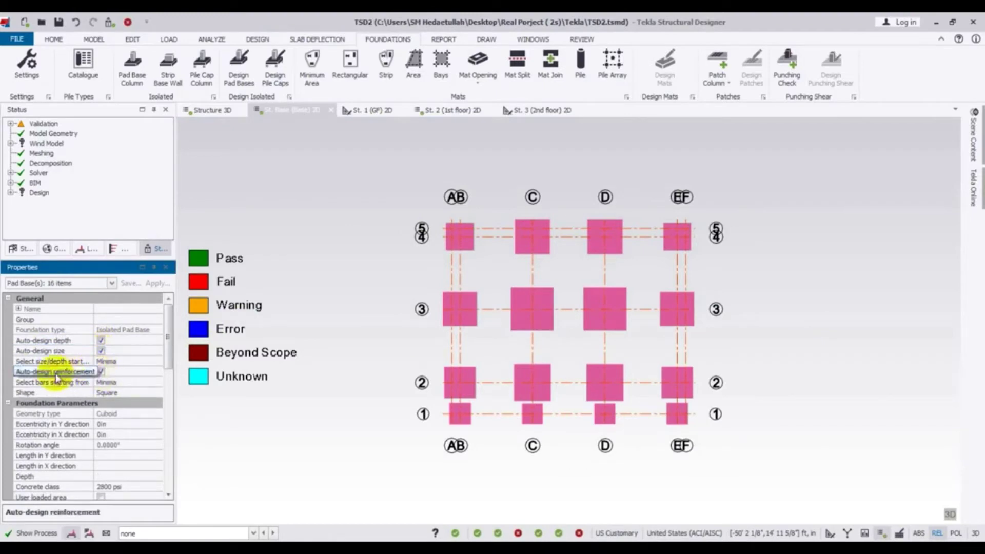
Turn off auto-design of depth, size and reinforcement for the selected pad bases.
{"action": "left_click", "coordinate": [102, 342]}
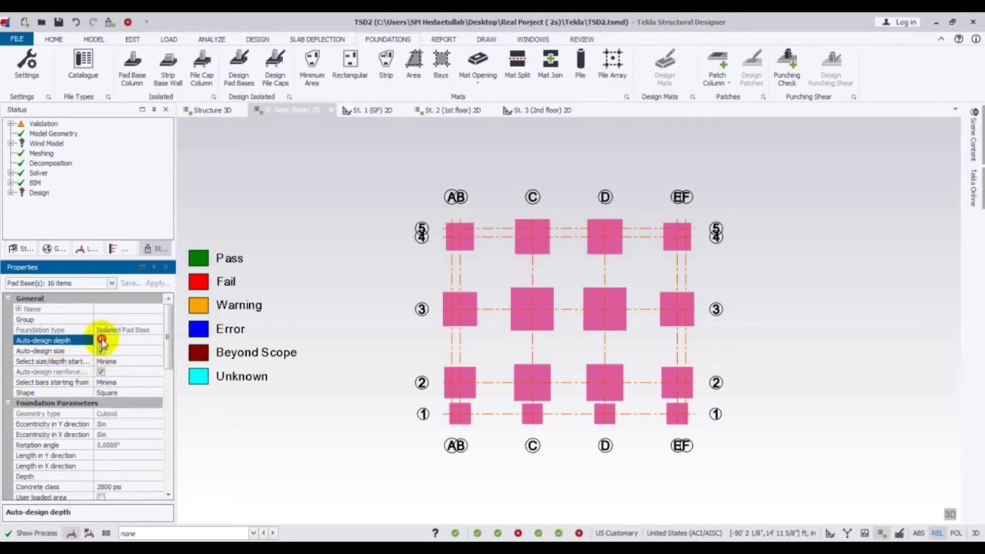
{"action": "left_click", "coordinate": [103, 372]}
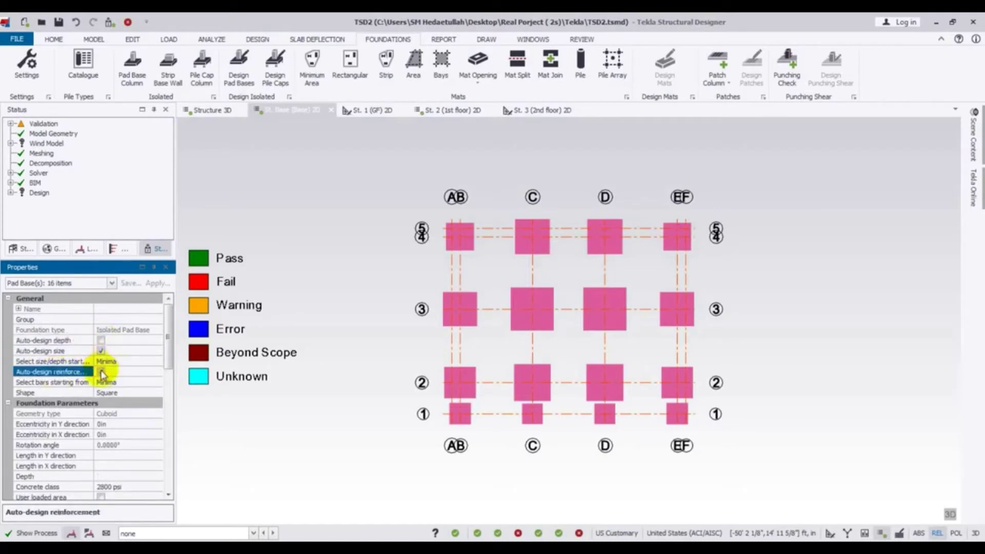
{"action": "left_click", "coordinate": [101, 351]}
{"action": "left_click", "coordinate": [103, 363]}
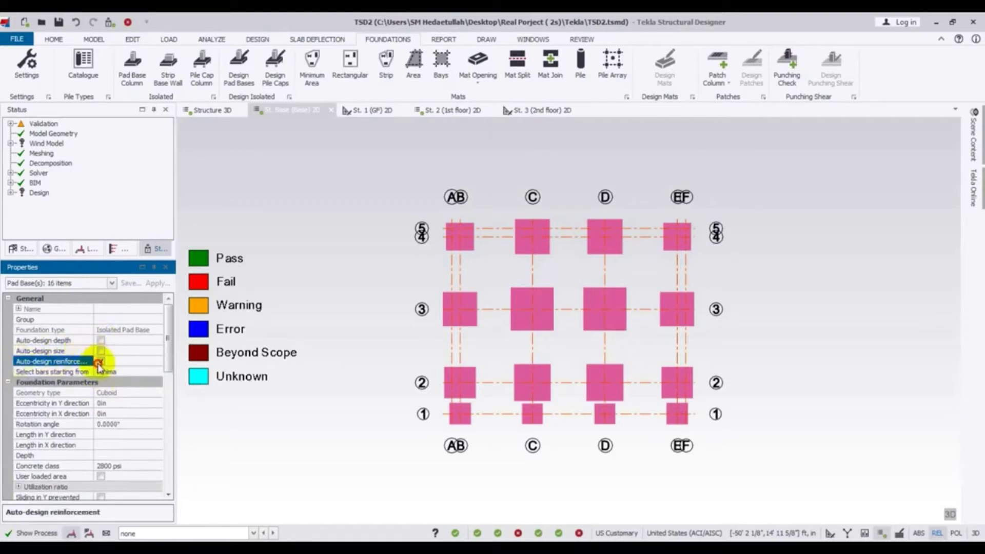
{"action": "left_click", "coordinate": [101, 362]}
{"action": "left_click", "coordinate": [102, 352]}
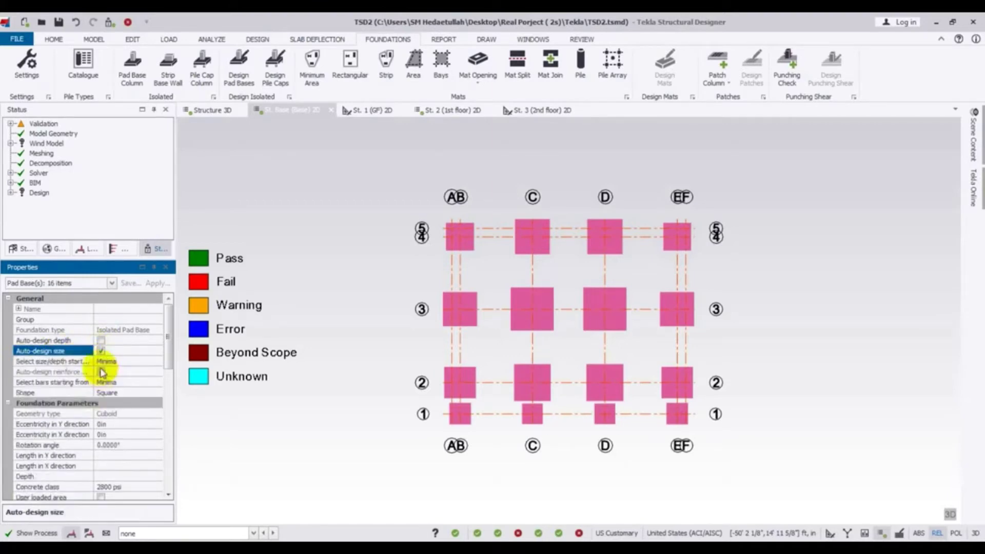
{"action": "left_click", "coordinate": [102, 372]}
{"action": "left_click", "coordinate": [101, 352]}
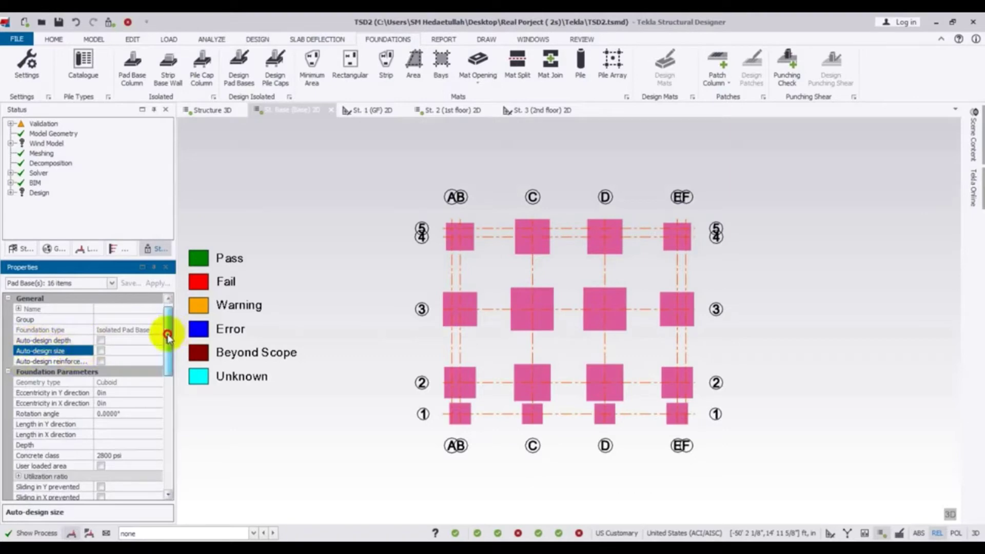
Set the inside layer of the selected pad bases' bottom bars to bar size 4 at 8 in spacing.
{"action": "scroll", "coordinate": [167, 338], "scroll_direction": "down", "scroll_amount": 2}
{"action": "scroll", "coordinate": [168, 339], "scroll_direction": "up", "scroll_amount": 2}
{"action": "left_click_drag", "start_coordinate": [169, 340], "coordinate": [179, 424]}
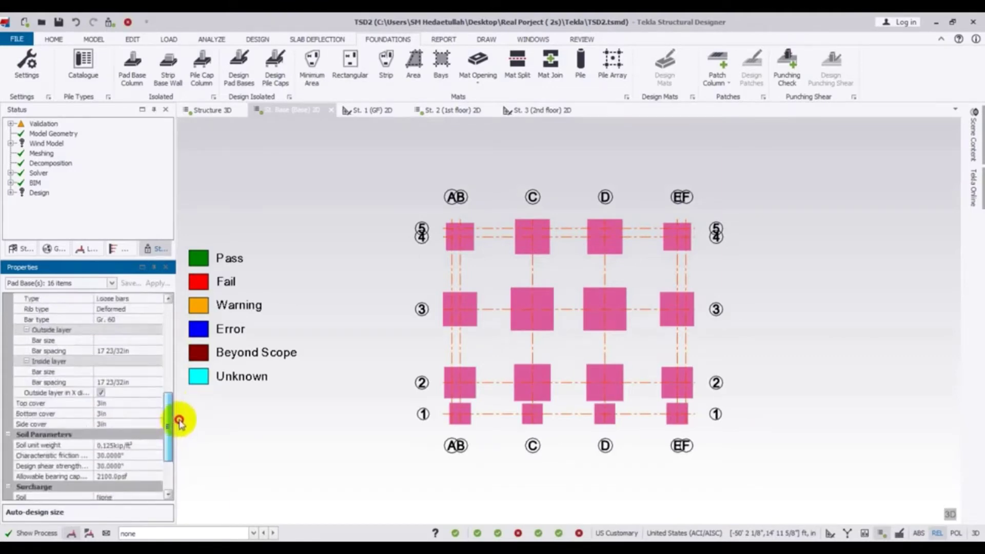
{"action": "left_click", "coordinate": [145, 372]}
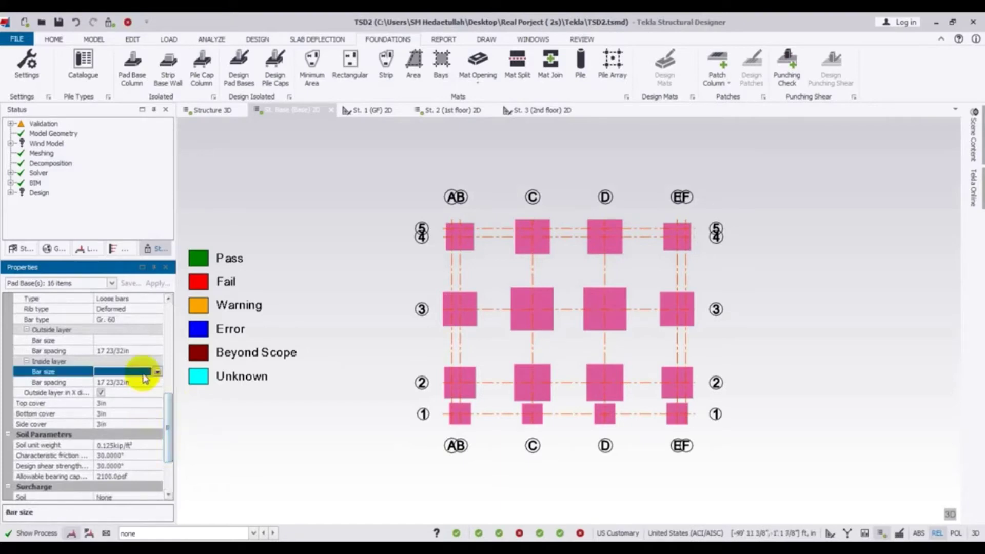
{"action": "left_click", "coordinate": [158, 372]}
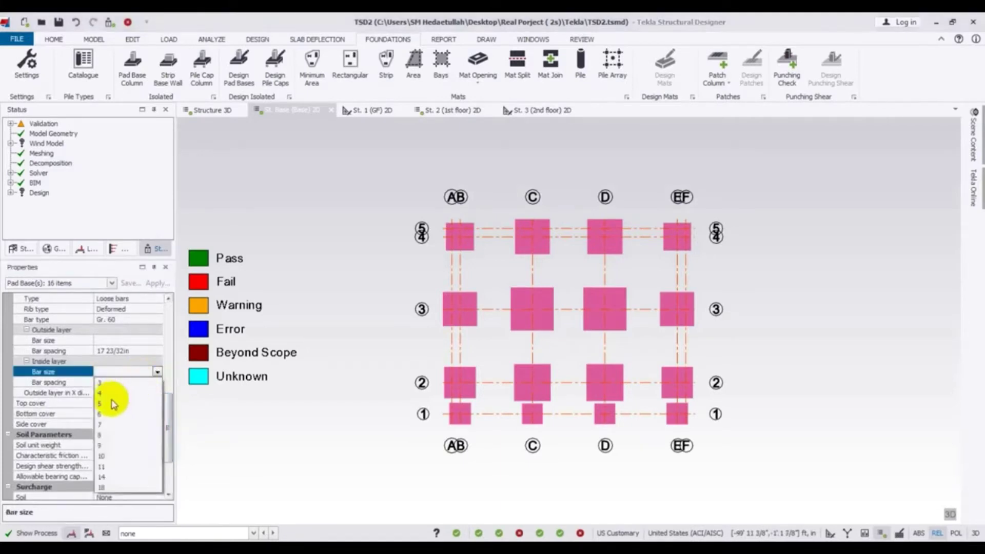
{"action": "left_click", "coordinate": [110, 393]}
{"action": "left_click", "coordinate": [138, 382]}
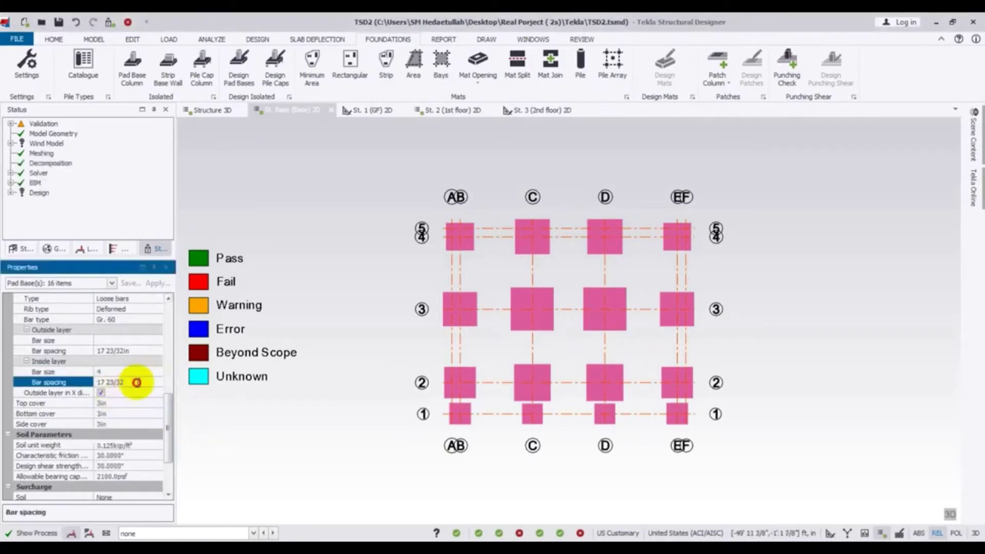
{"action": "left_click_drag", "start_coordinate": [138, 382], "coordinate": [18, 389]}
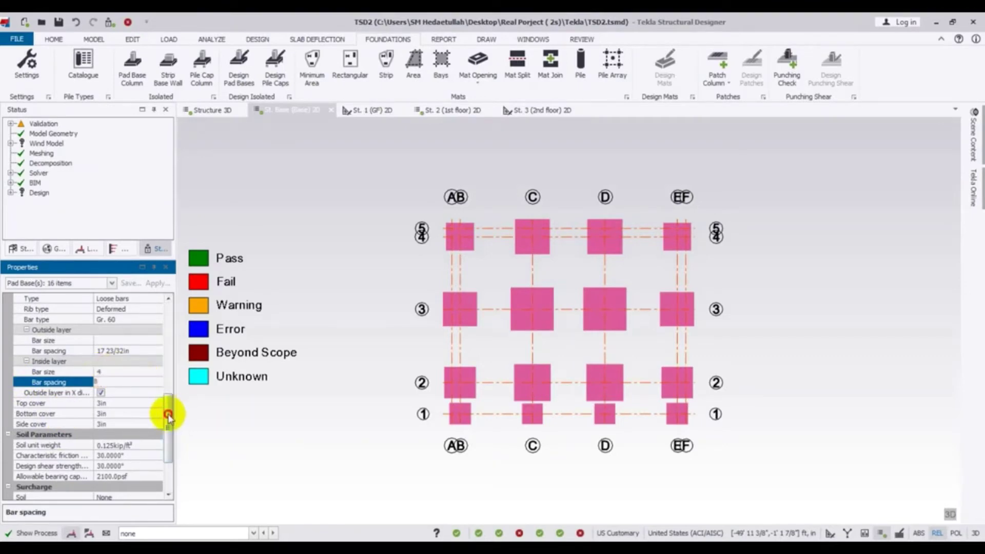
Set the outside layer of the selected pad bases' bottom bars to bar size 4 at 8 in spacing.
{"action": "left_click_drag", "start_coordinate": [168, 415], "coordinate": [169, 405]}
{"action": "left_click", "coordinate": [131, 372]}
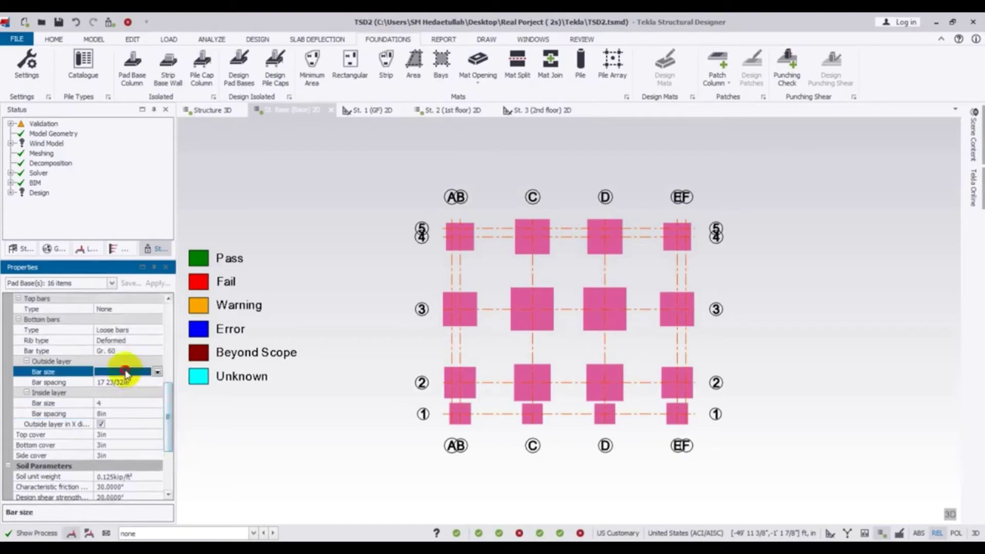
{"action": "left_click", "coordinate": [158, 372]}
{"action": "left_click", "coordinate": [111, 393]}
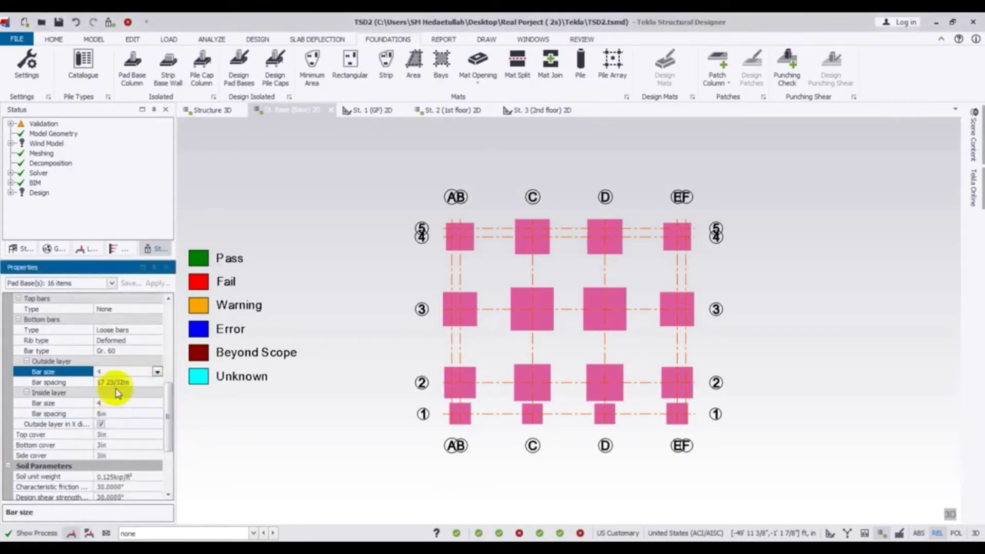
{"action": "left_click", "coordinate": [127, 390]}
{"action": "left_click", "coordinate": [124, 382]}
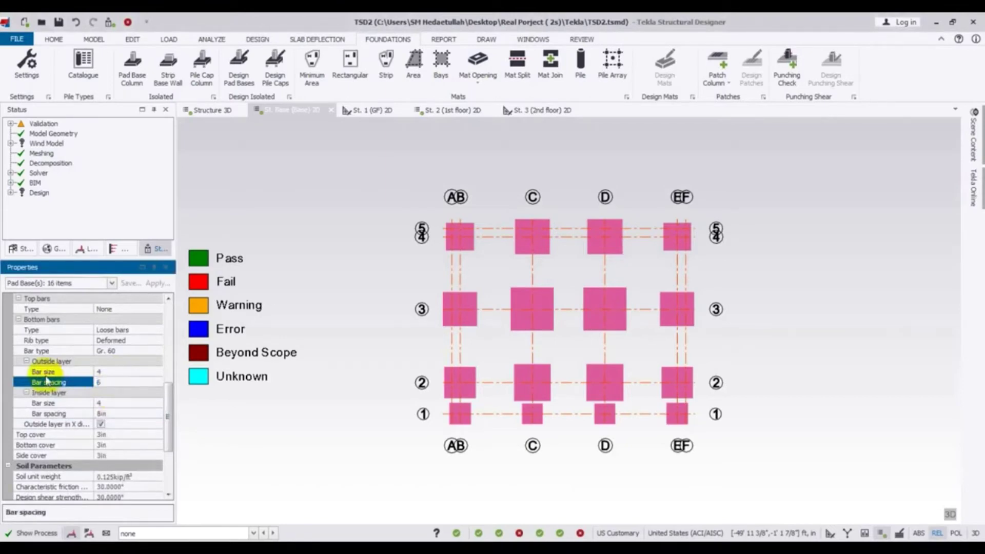
{"action": "left_click", "coordinate": [259, 420]}
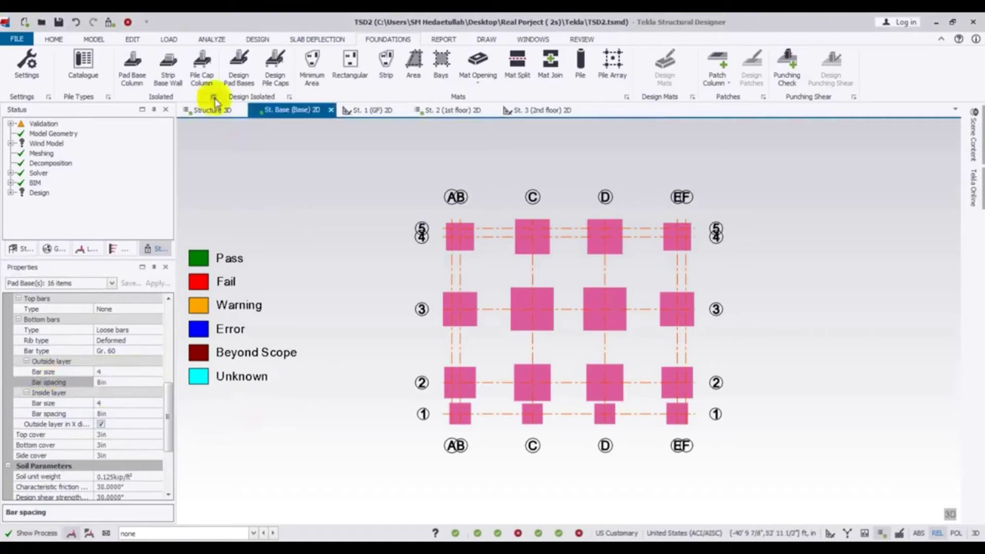
Deselect the pad bases and examine their design status across the base plan.
{"action": "left_click", "coordinate": [336, 293]}
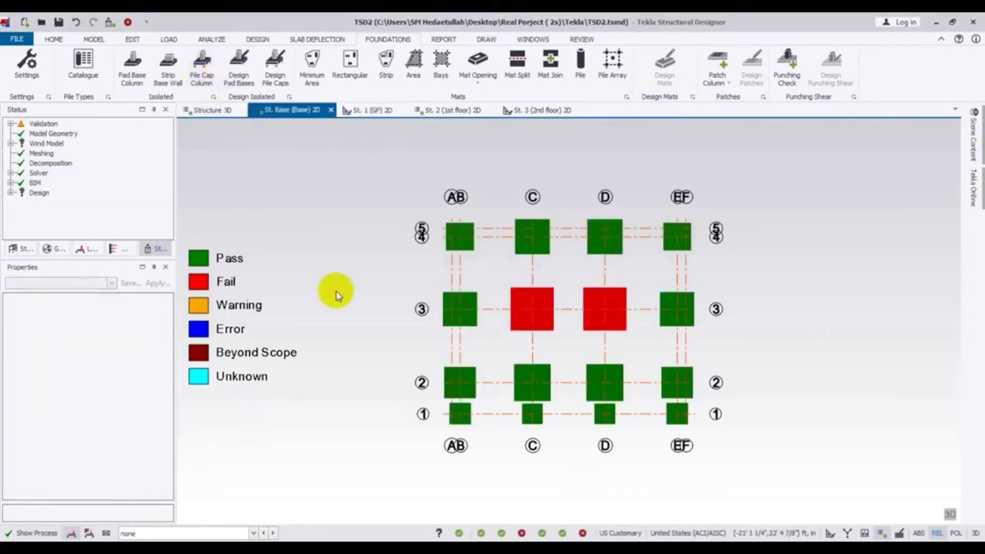
{"action": "middle_click_drag", "start_coordinate": [365, 352], "coordinate": [343, 378]}
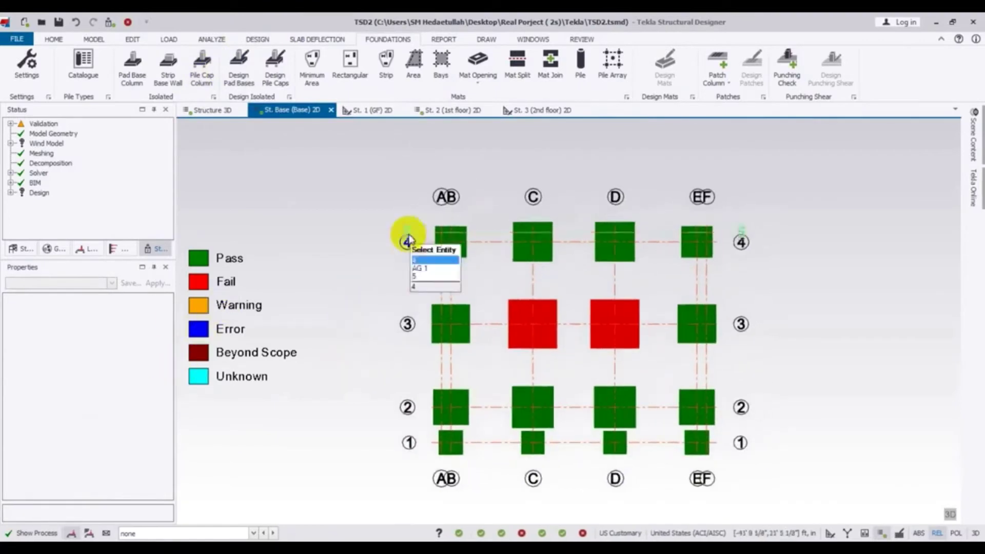
{"action": "left_click", "coordinate": [437, 434]}
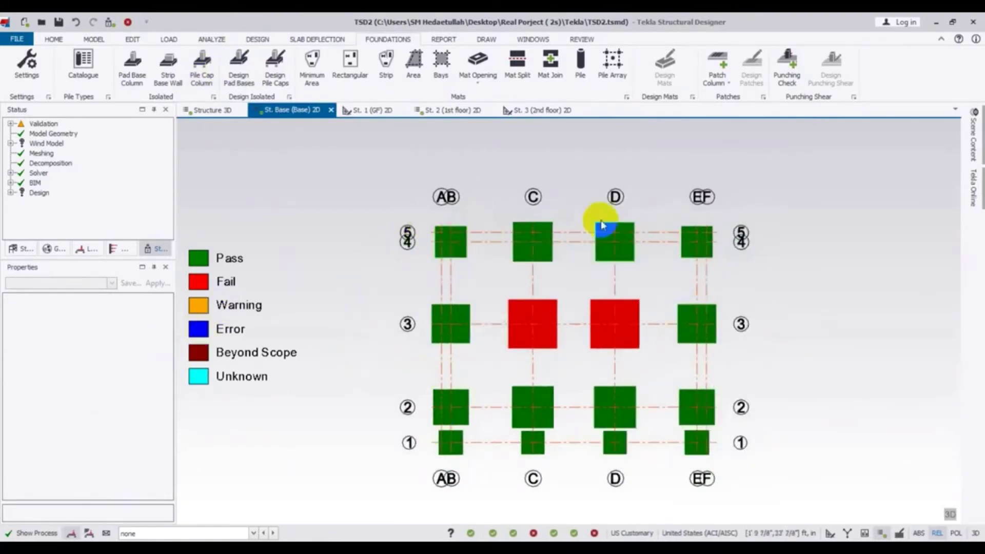
Check the failing pad base at grid C/3 and examine its bending capacity results, closing them and clearing the selection when done.
{"action": "mouse_move", "coordinate": [568, 409]}
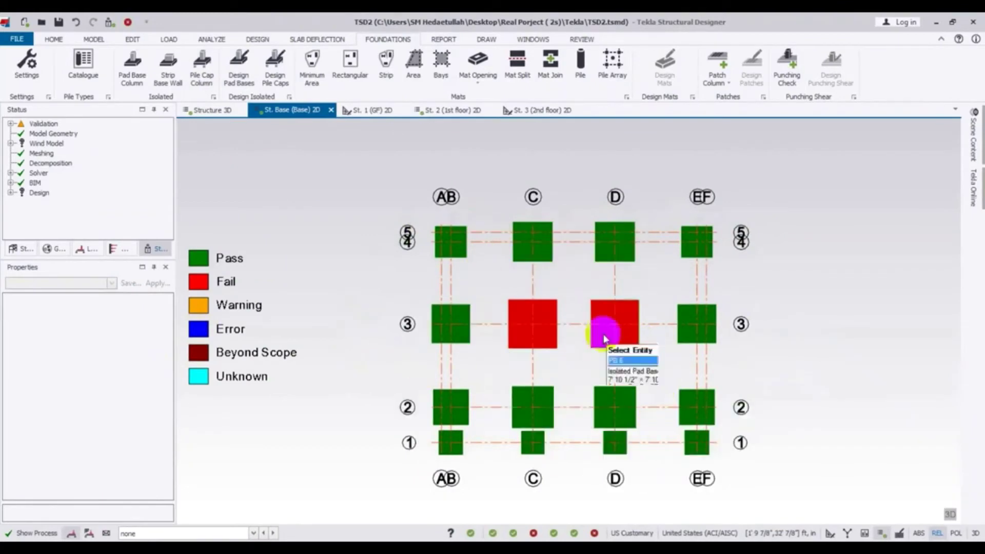
{"action": "left_click", "coordinate": [535, 323]}
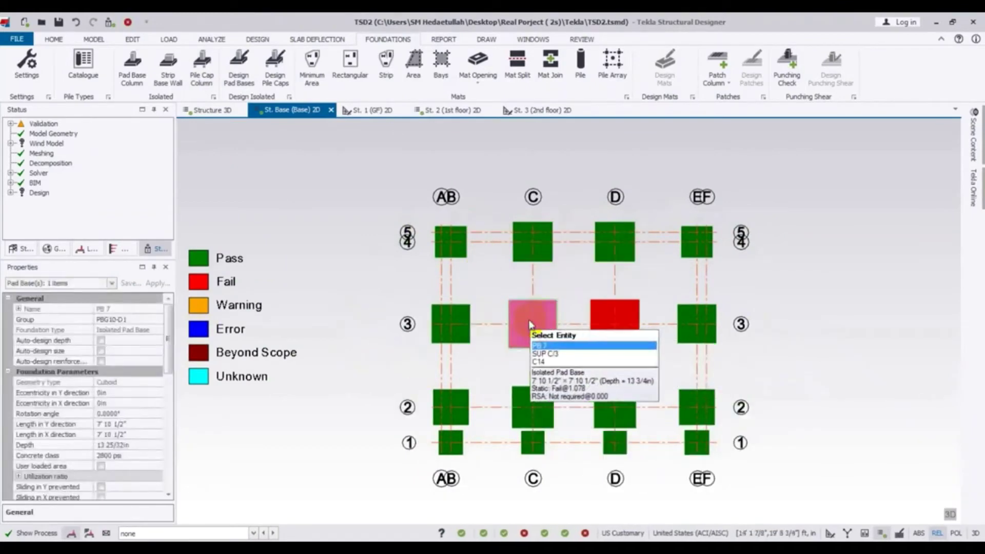
{"action": "right_click", "coordinate": [531, 324]}
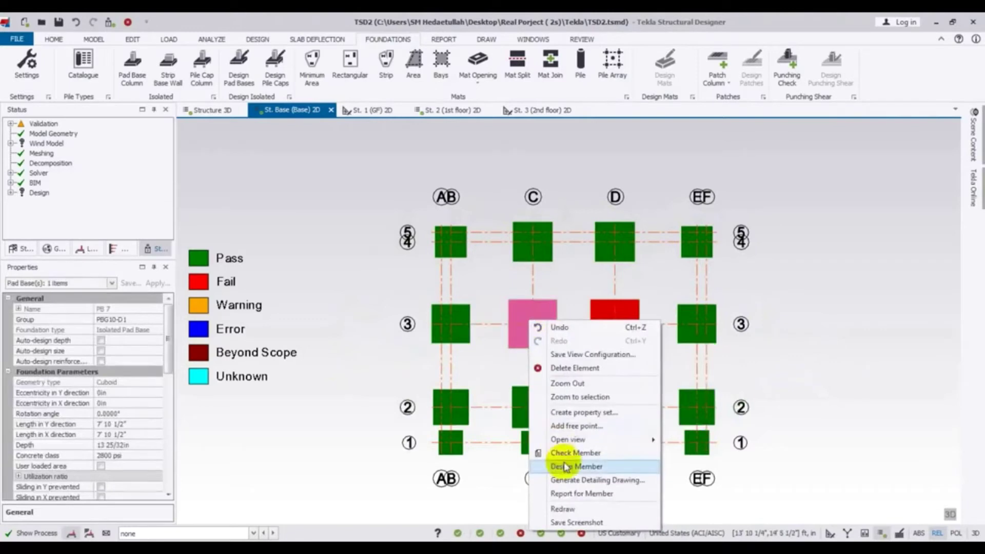
{"action": "left_click", "coordinate": [575, 453]}
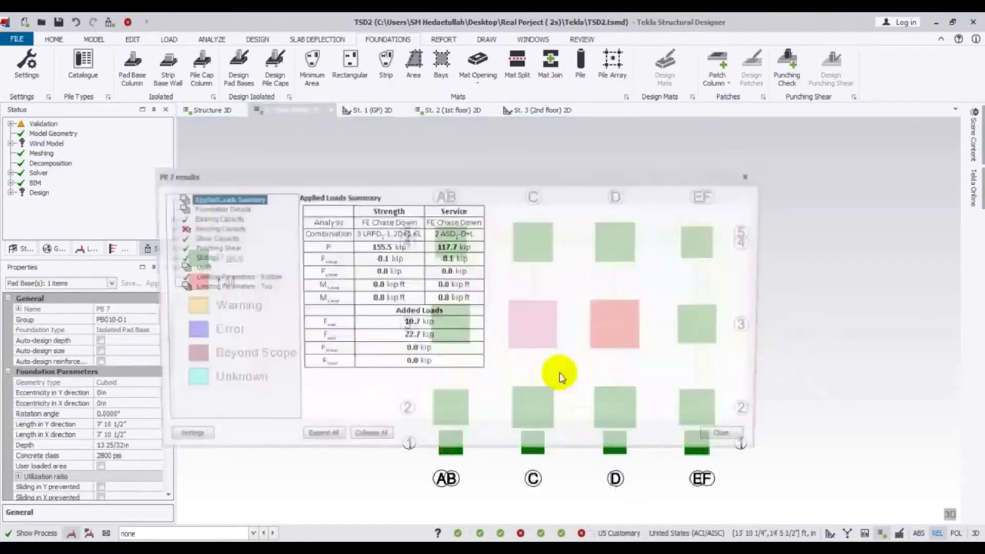
{"action": "left_click", "coordinate": [193, 228]}
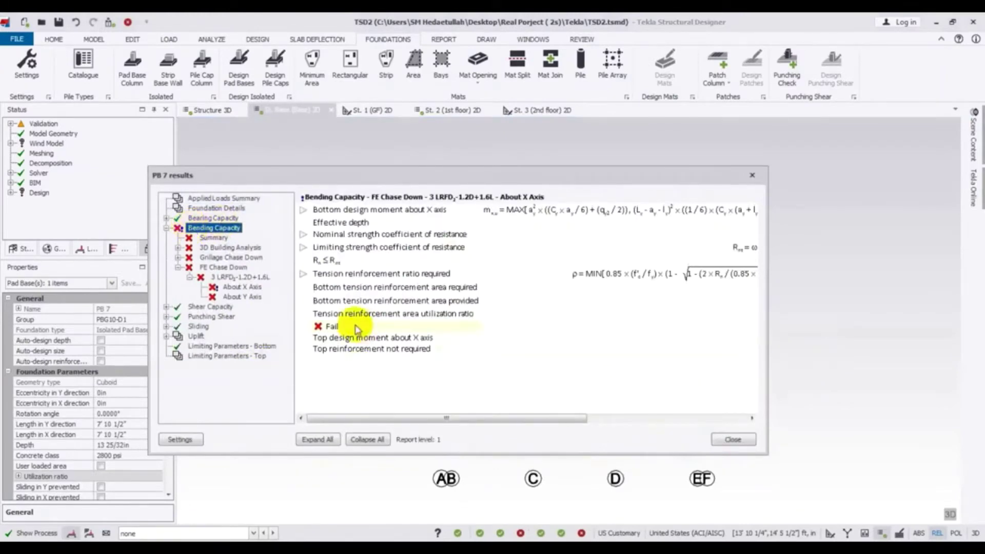
{"action": "left_click", "coordinate": [740, 444]}
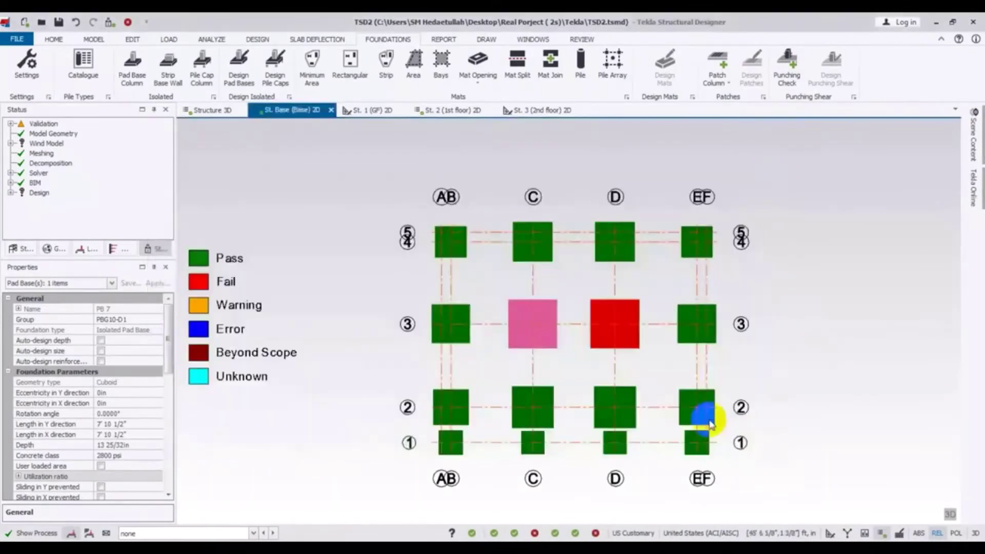
{"action": "mouse_move", "coordinate": [523, 327]}
{"action": "key", "text": "Escape"}
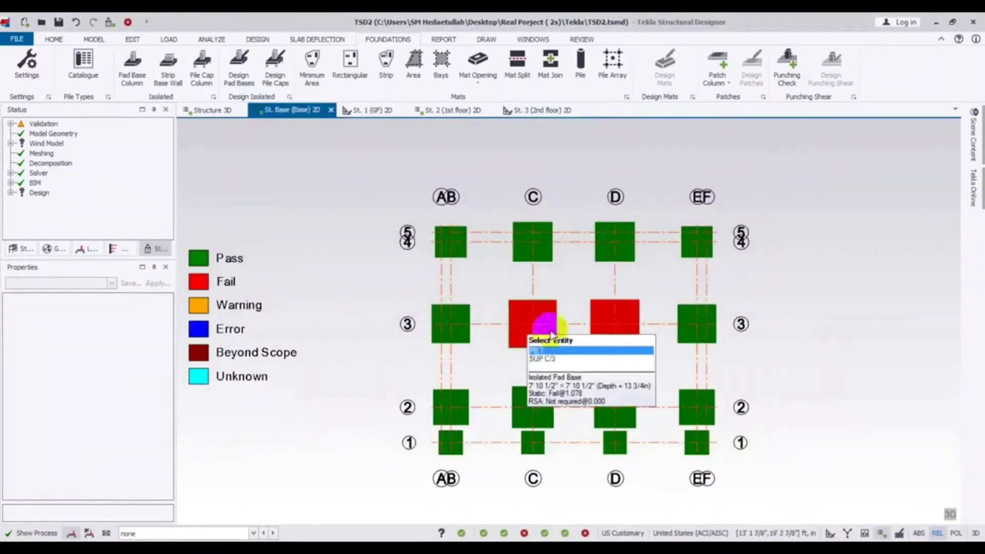
Set the outside layer of the bottom bars to bar size 5 for the pad bases at C/3 and D/3, and run the pad base design.
{"action": "mouse_move", "coordinate": [613, 341]}
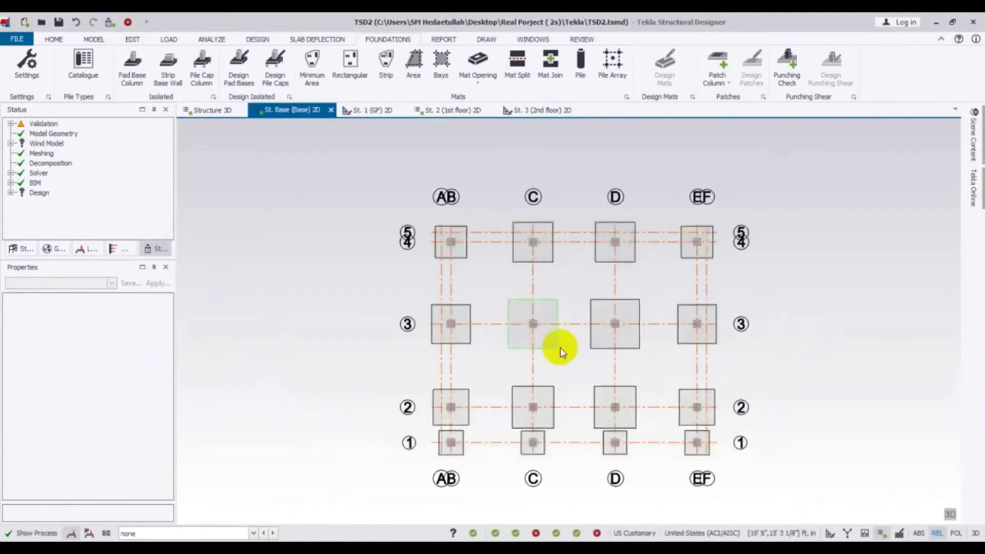
{"action": "left_click", "coordinate": [537, 341]}
{"action": "left_click", "coordinate": [626, 325]}
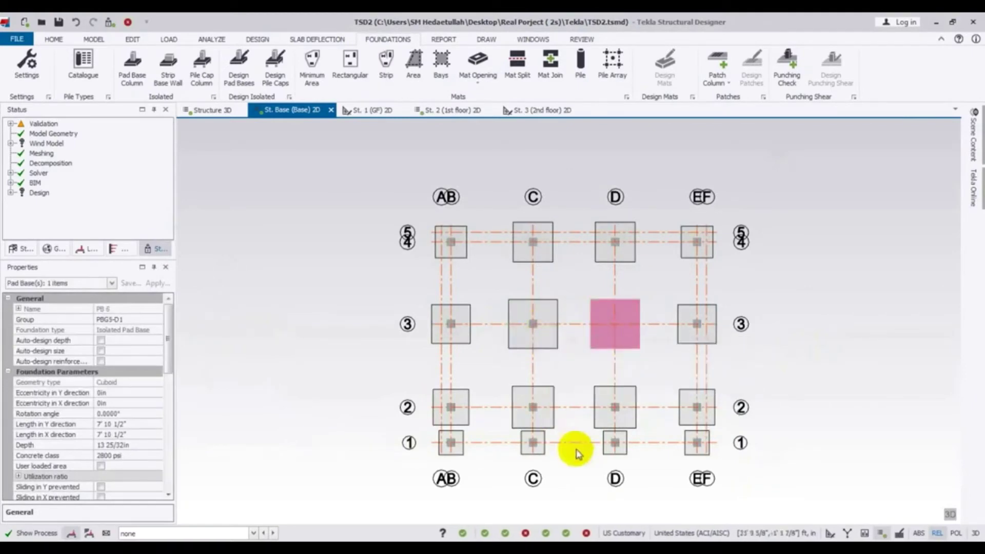
{"action": "left_click", "coordinate": [534, 336], "text": "ctrl"}
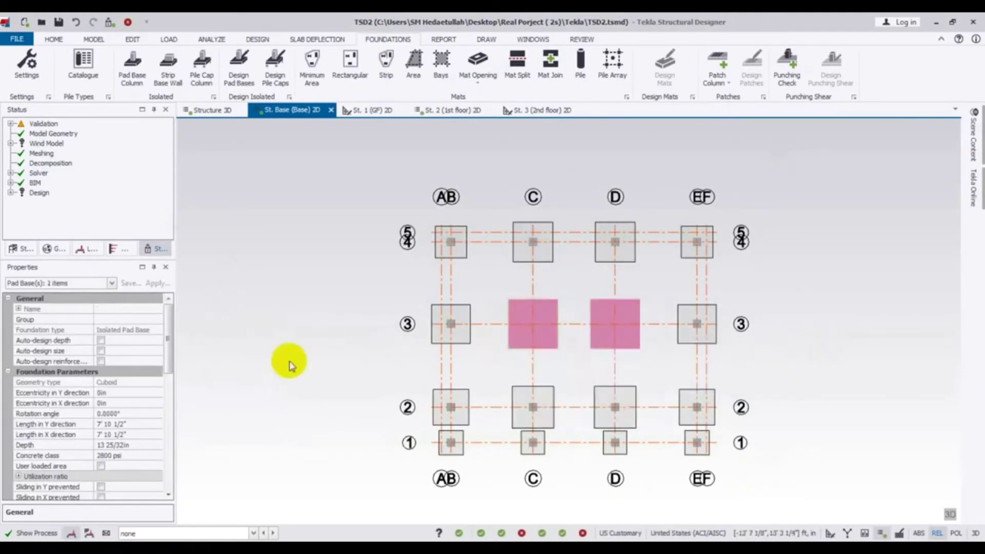
{"action": "left_click_drag", "start_coordinate": [170, 338], "coordinate": [173, 366]}
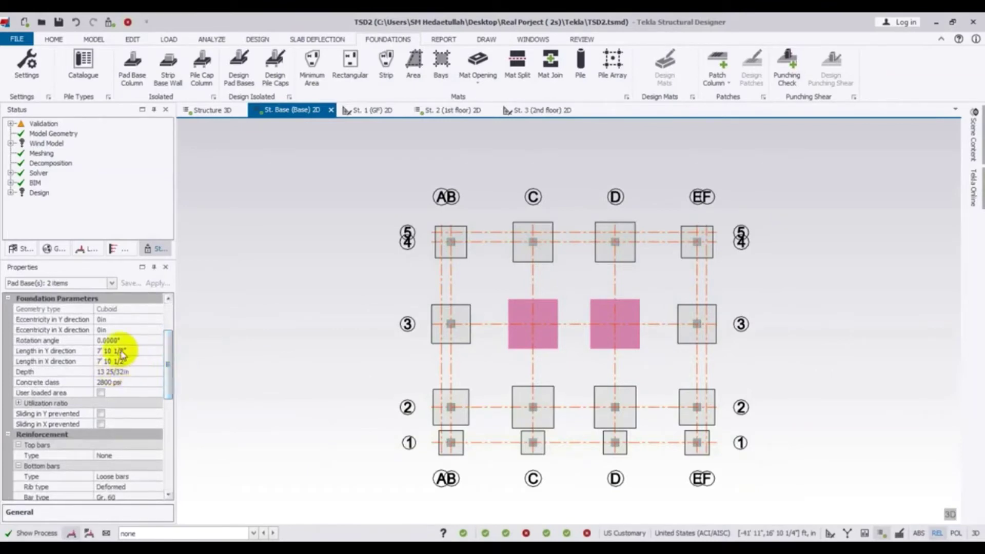
{"action": "left_click_drag", "start_coordinate": [169, 373], "coordinate": [165, 402]}
{"action": "left_click", "coordinate": [132, 423]}
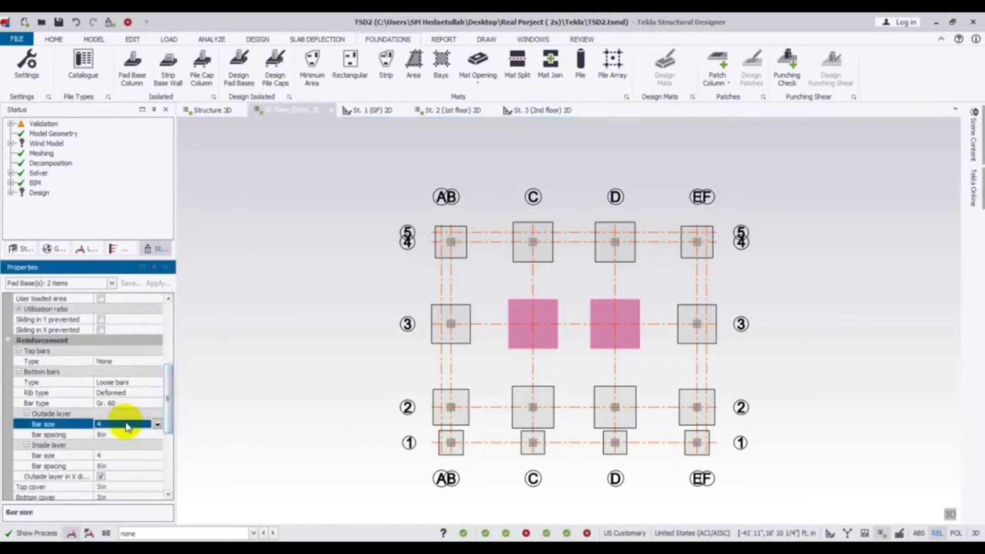
{"action": "left_click", "coordinate": [156, 425]}
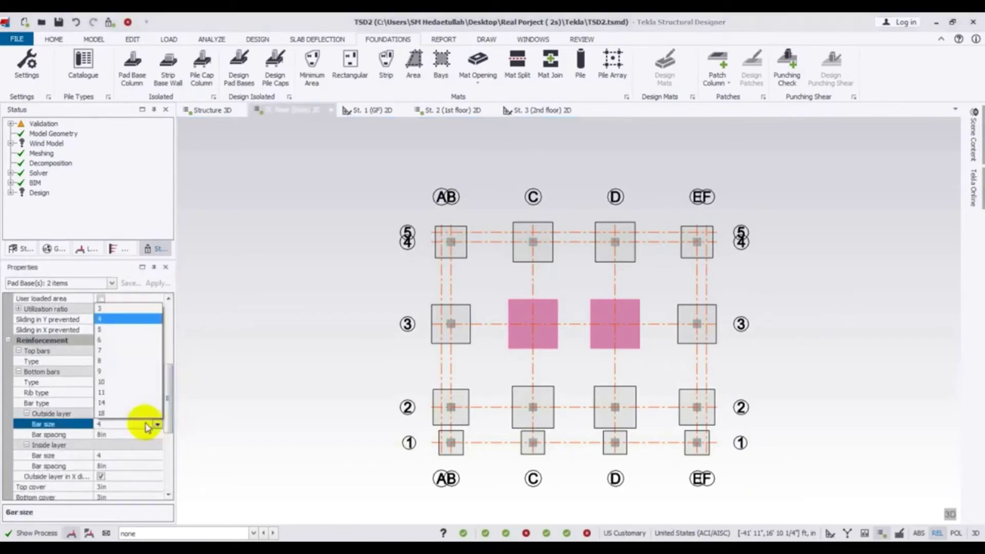
{"action": "left_click", "coordinate": [114, 329]}
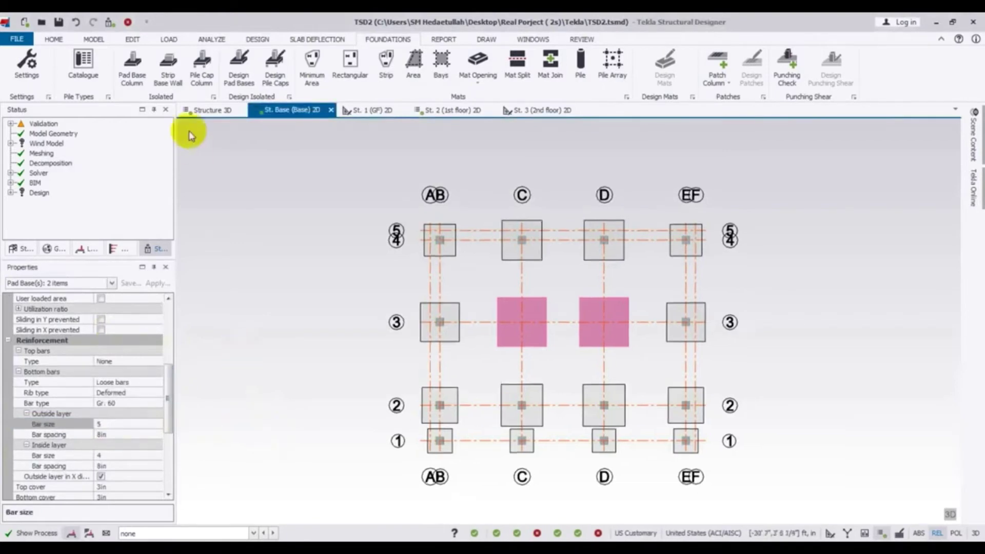
{"action": "left_click", "coordinate": [239, 59]}
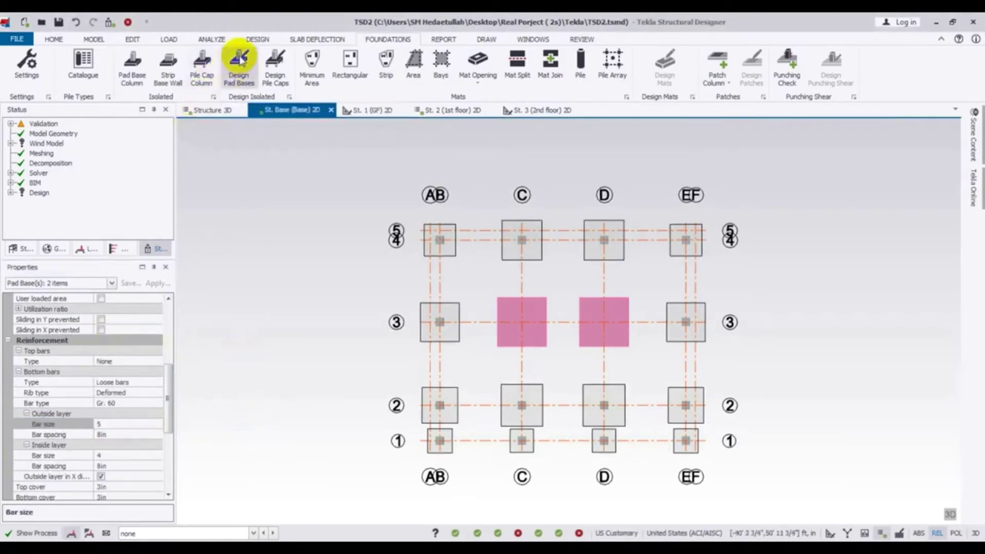
{"action": "left_click", "coordinate": [310, 390]}
Set the length of the pad bases at C/3 and D/3 to 9 ft in both the Y and X directions.
{"action": "right_click", "coordinate": [519, 324]}
{"action": "left_click", "coordinate": [519, 325]}
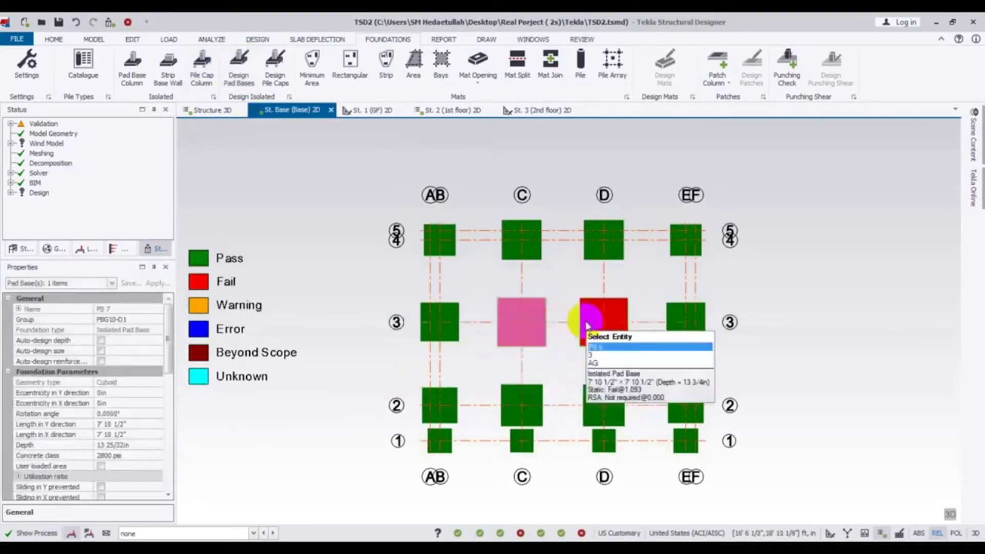
{"action": "left_click", "coordinate": [597, 324]}
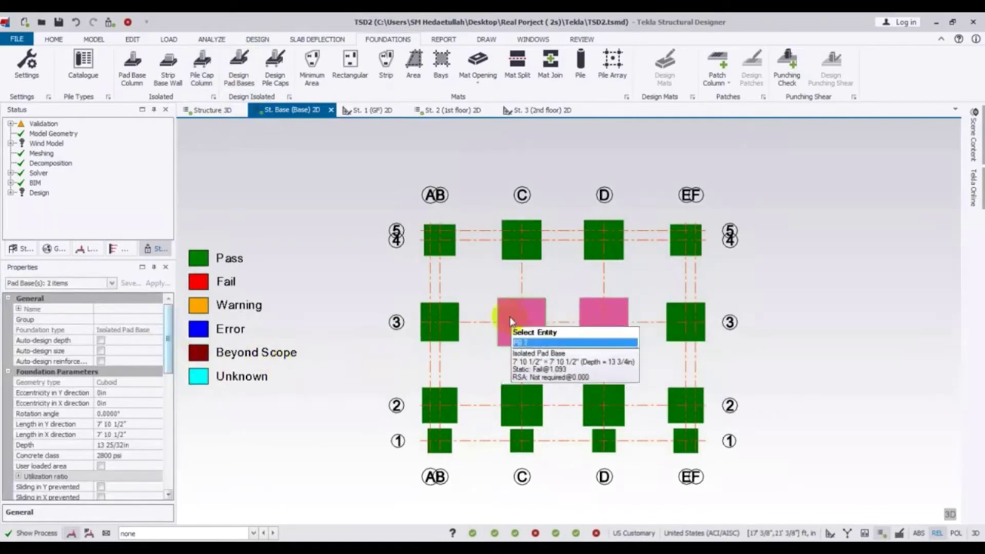
{"action": "left_click", "coordinate": [122, 424]}
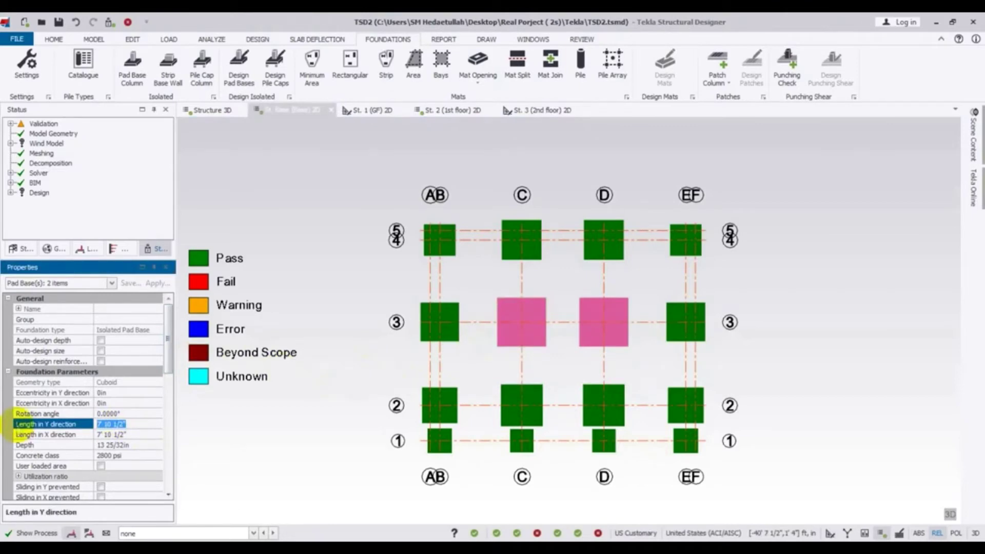
{"action": "type", "text": "9"}
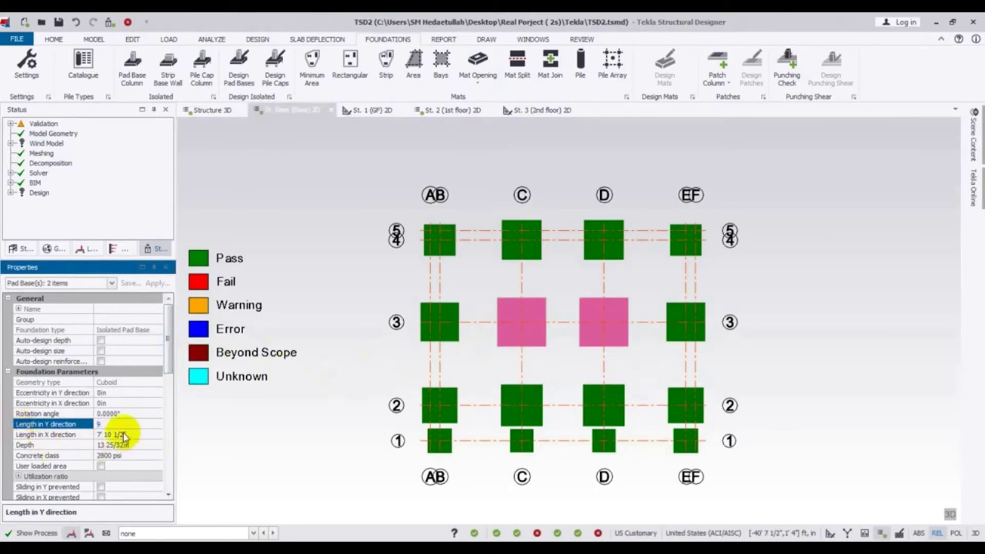
{"action": "left_click", "coordinate": [124, 435]}
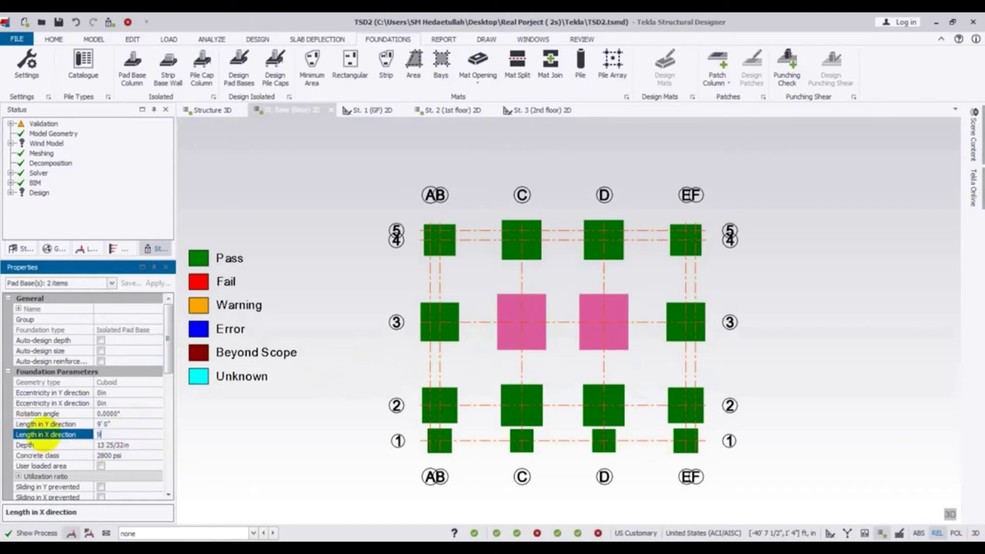
{"action": "type", "text": "9"}
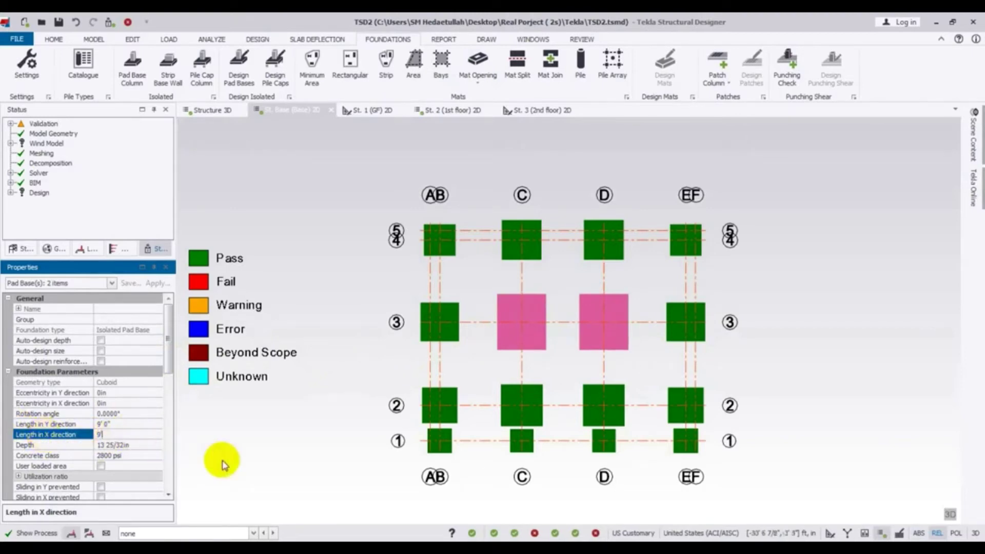
{"action": "left_click", "coordinate": [218, 460]}
Set the depth of the two selected pad bases to 14 in.
{"action": "left_click_drag", "start_coordinate": [170, 362], "coordinate": [170, 379]}
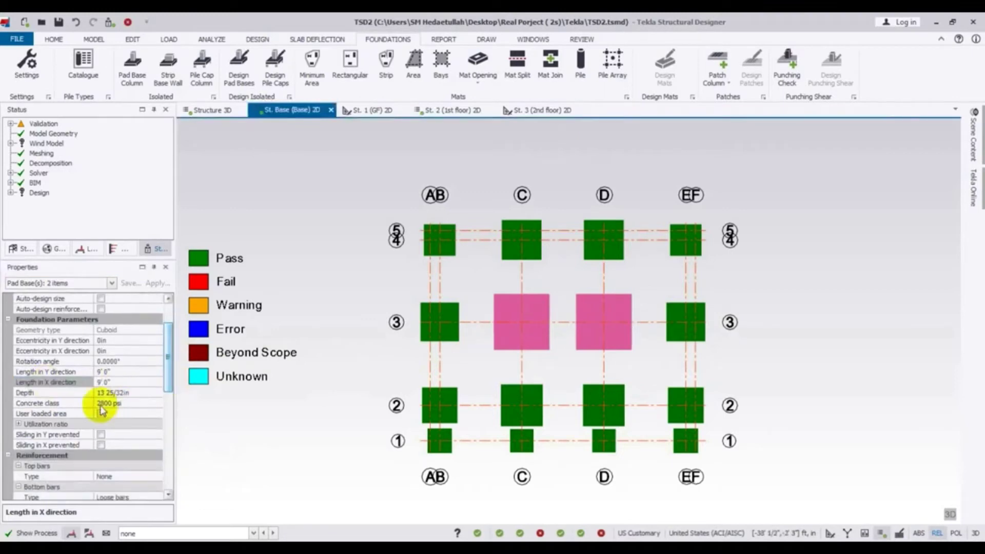
{"action": "left_click", "coordinate": [126, 394]}
{"action": "left_click", "coordinate": [58, 392]}
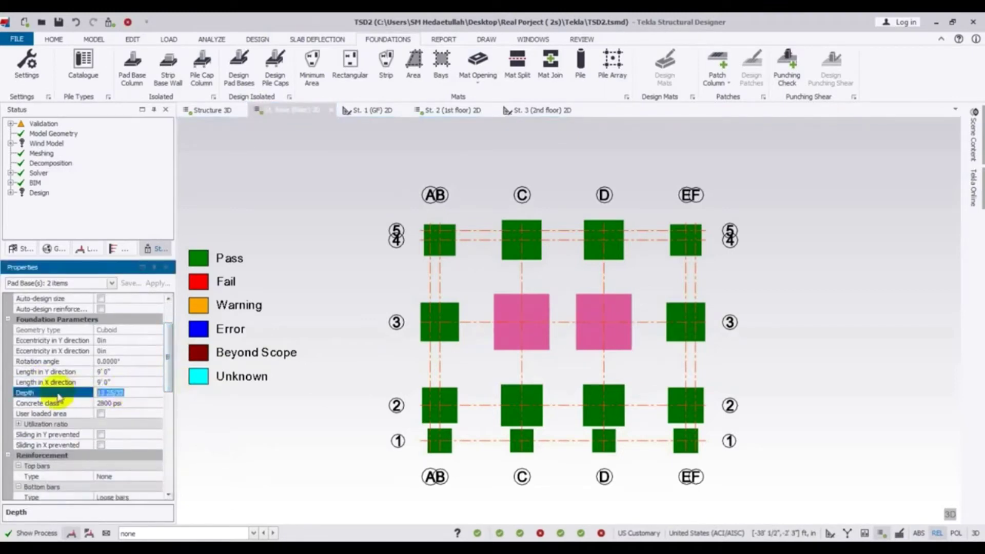
{"action": "left_click", "coordinate": [239, 447]}
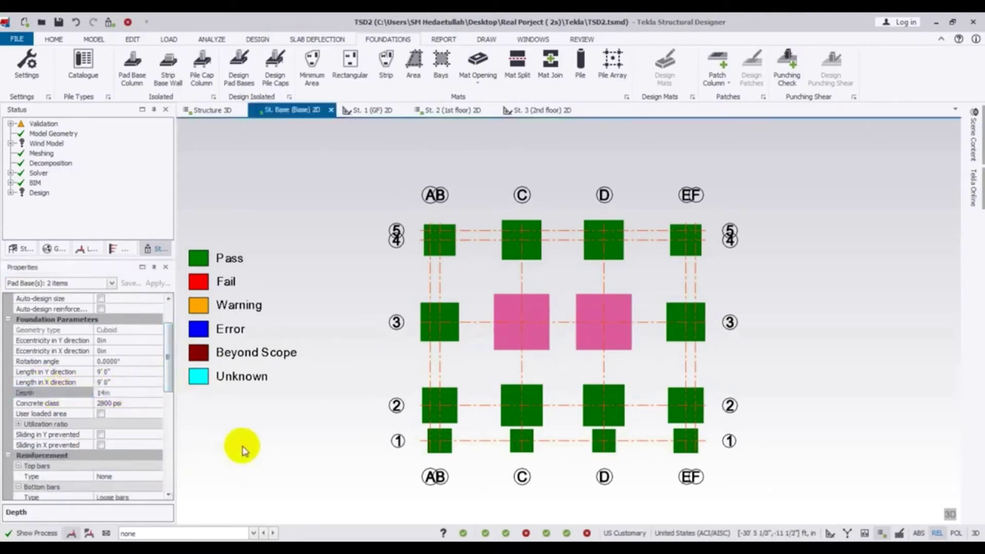
Set the bottom bar spacing of the two pad bases to 6 in in both layers and the inside layer to bar size 5.
{"action": "left_click_drag", "start_coordinate": [164, 363], "coordinate": [165, 416]}
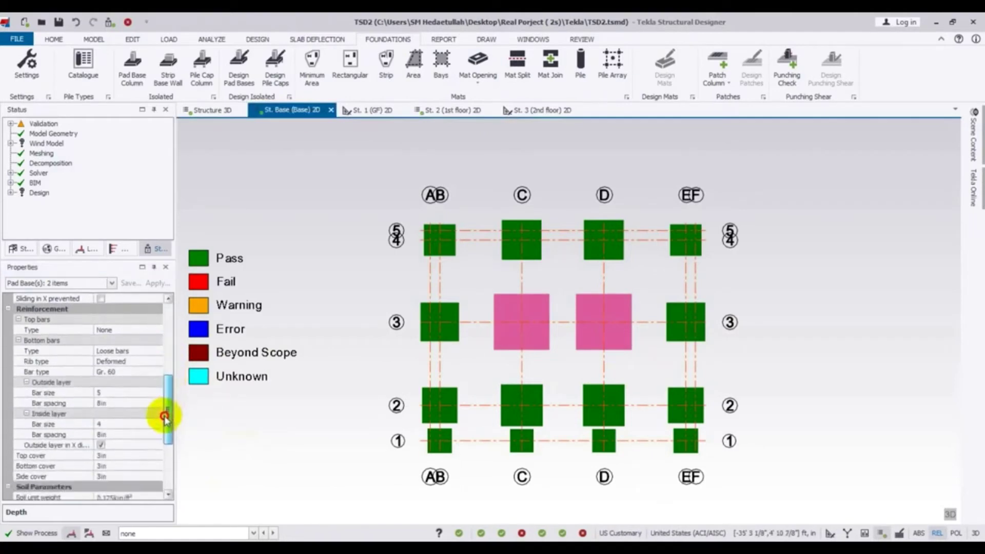
{"action": "left_click", "coordinate": [108, 403]}
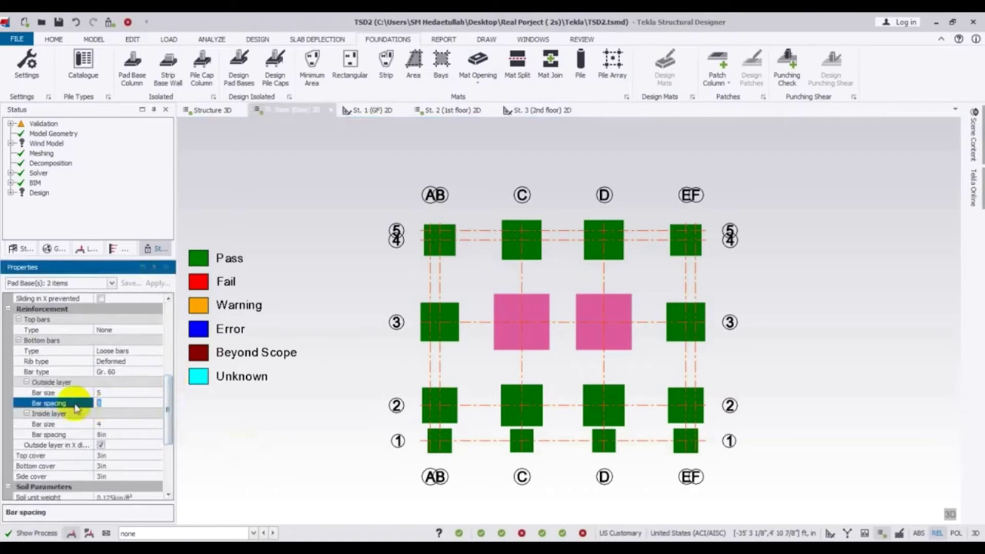
{"action": "left_click", "coordinate": [107, 435]}
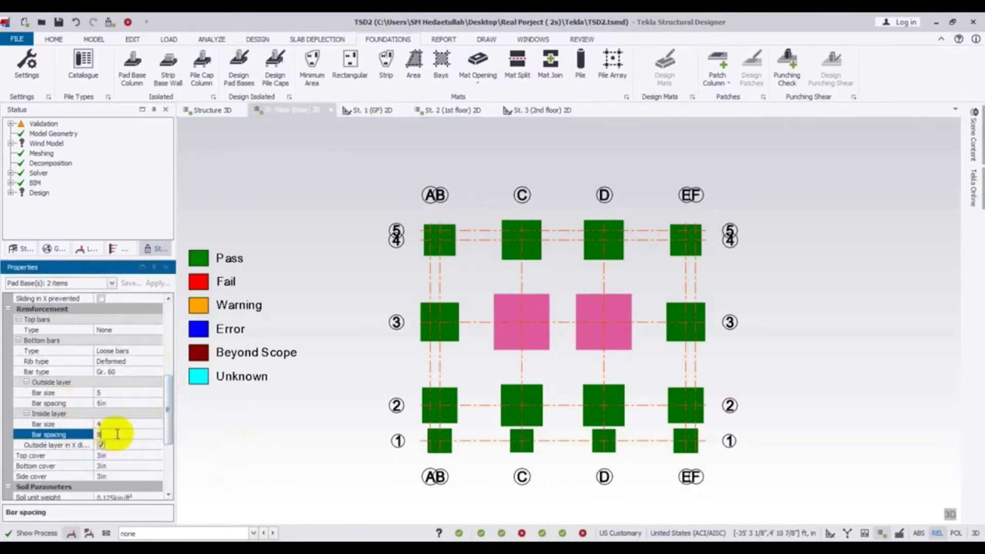
{"action": "left_click", "coordinate": [100, 424]}
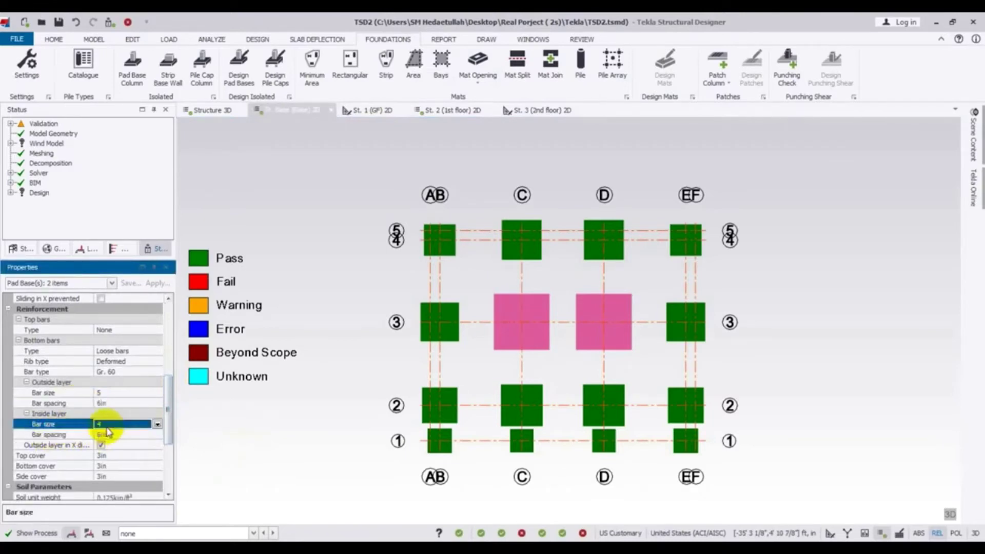
{"action": "left_click", "coordinate": [157, 426]}
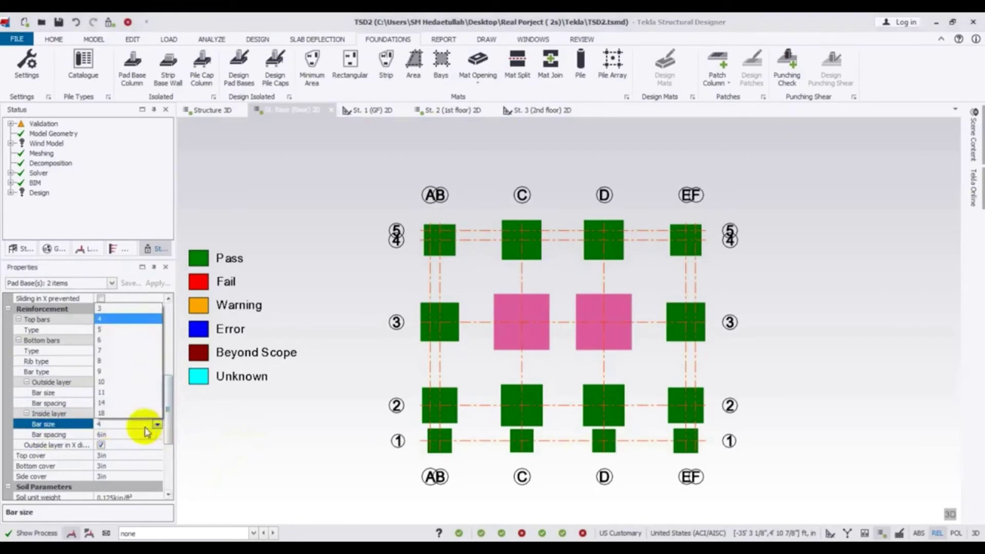
{"action": "left_click", "coordinate": [109, 333]}
{"action": "left_click", "coordinate": [250, 450]}
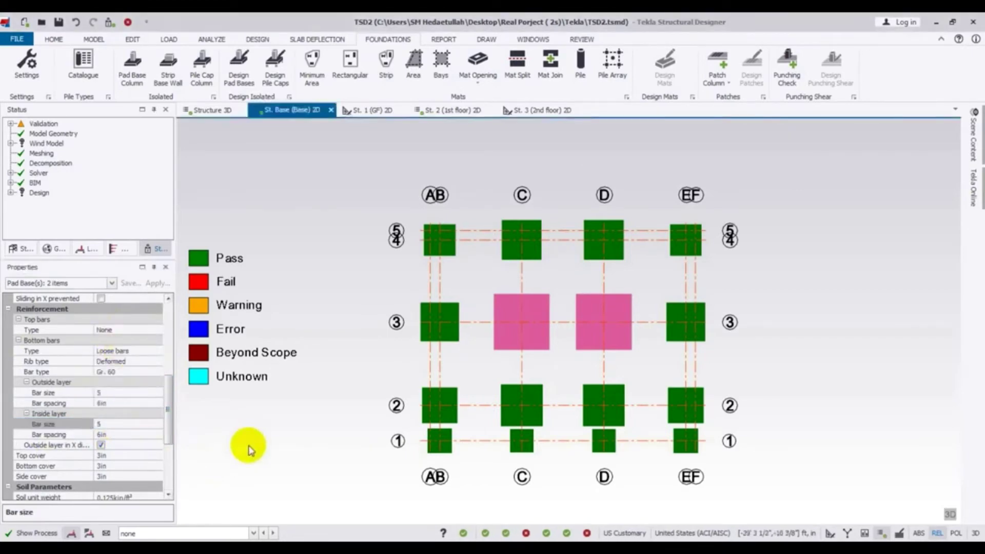
Rerun the pad base design with the revised dimensions and reinforcement, and clear the selection.
{"action": "left_click_drag", "start_coordinate": [172, 407], "coordinate": [160, 330]}
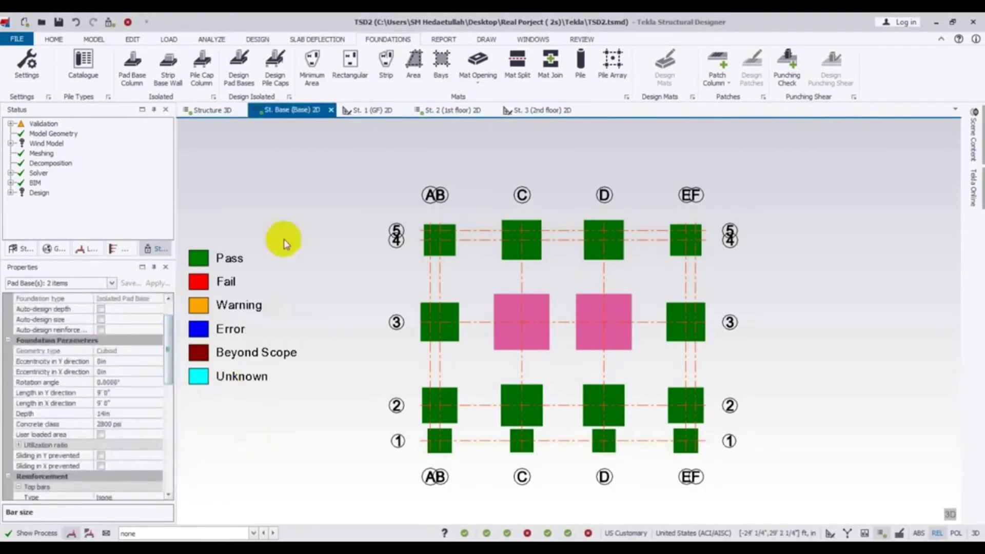
{"action": "left_click", "coordinate": [237, 59]}
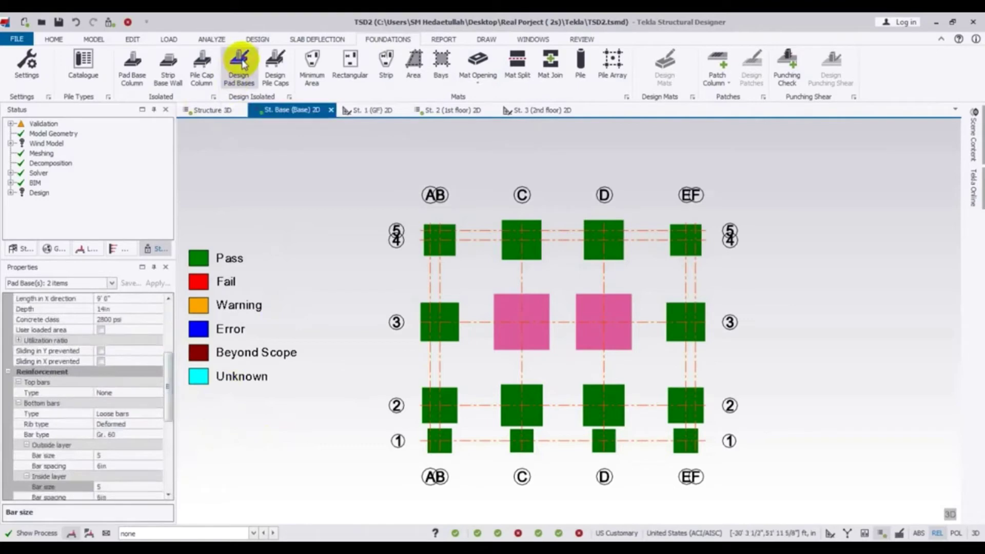
{"action": "key", "text": "Escape"}
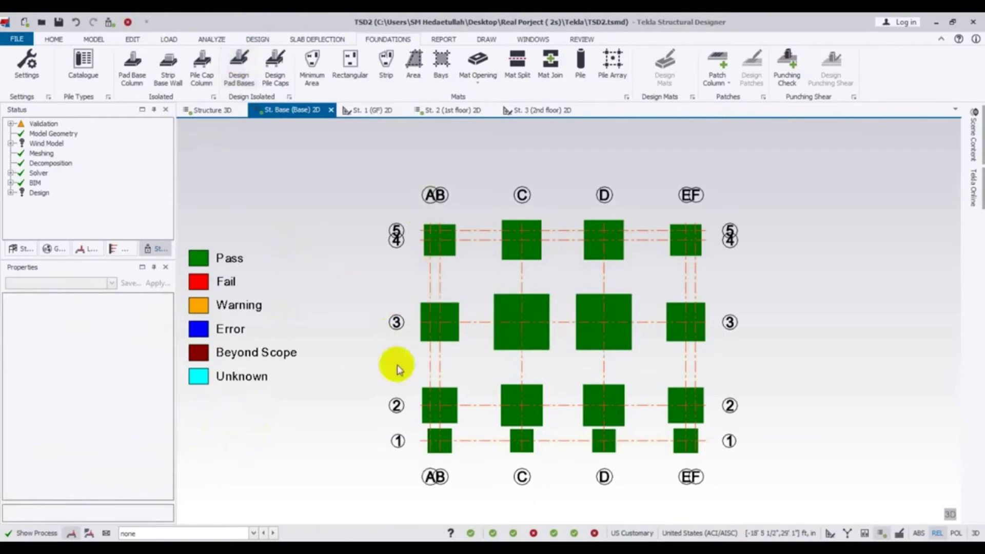
Switch the base plan to a 3D view and inspect the design status of the pad bases up close.
{"action": "scroll", "coordinate": [340, 392], "scroll_direction": "down", "scroll_amount": 2}
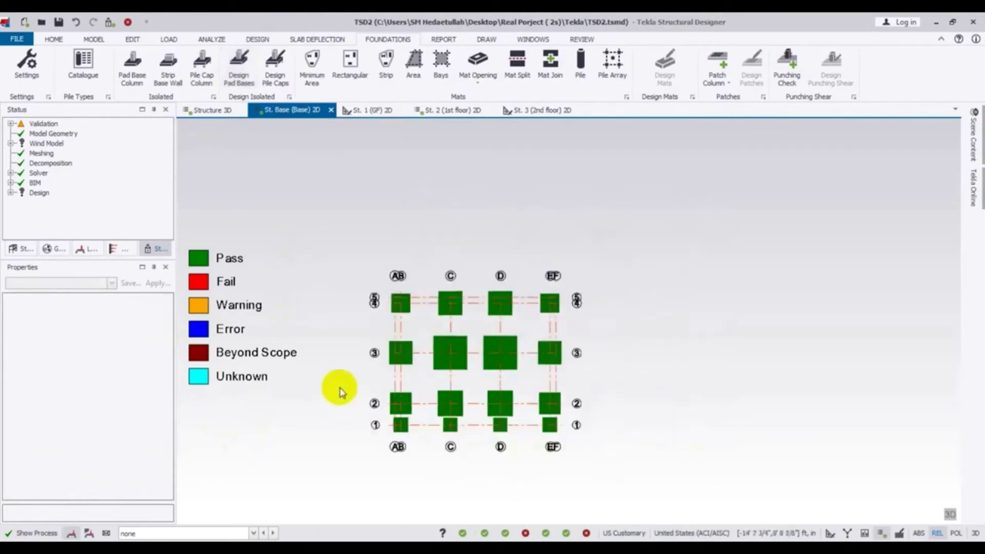
{"action": "left_click", "coordinate": [951, 514]}
{"action": "scroll", "coordinate": [589, 439], "scroll_direction": "up", "scroll_amount": 4}
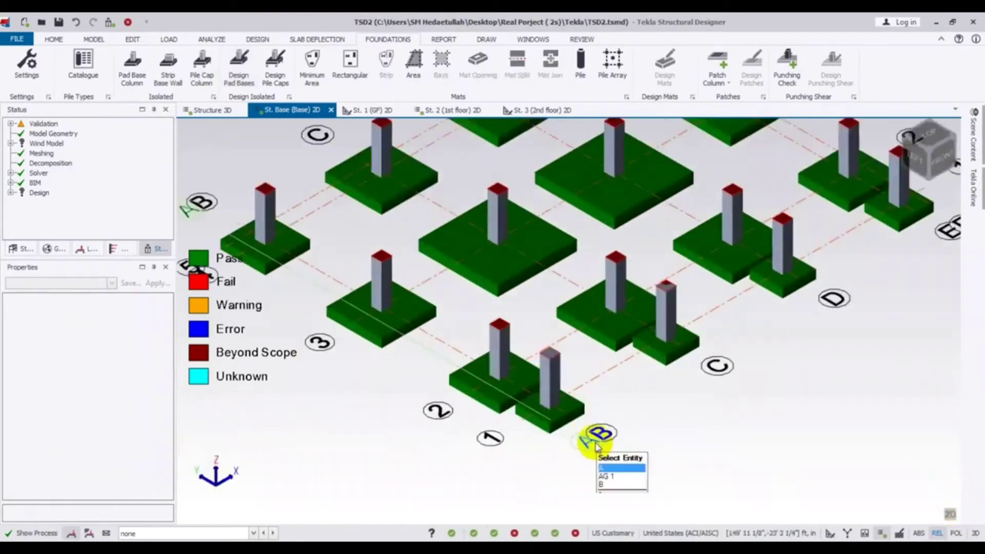
Return the base view to a top-down plan showing the design status of all pad bases.
{"action": "scroll", "coordinate": [685, 433], "scroll_direction": "down", "scroll_amount": 2}
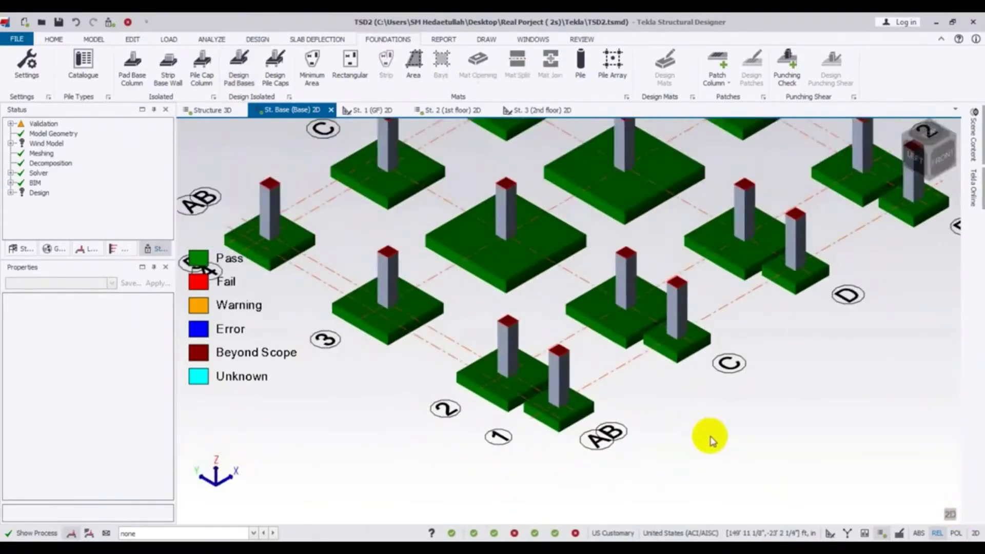
{"action": "middle_click_drag", "start_coordinate": [747, 420], "coordinate": [536, 523]}
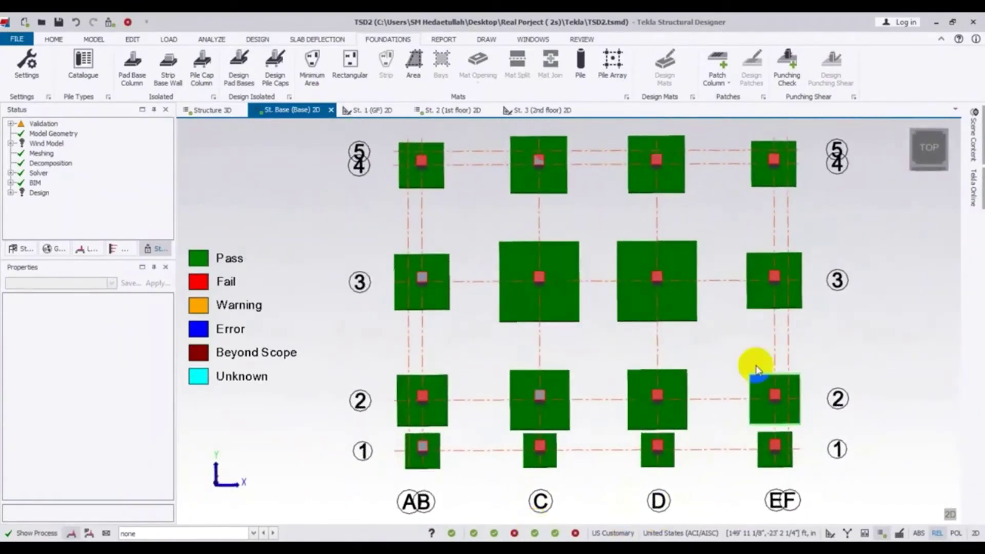
{"action": "middle_click_drag", "start_coordinate": [878, 314], "coordinate": [847, 314]}
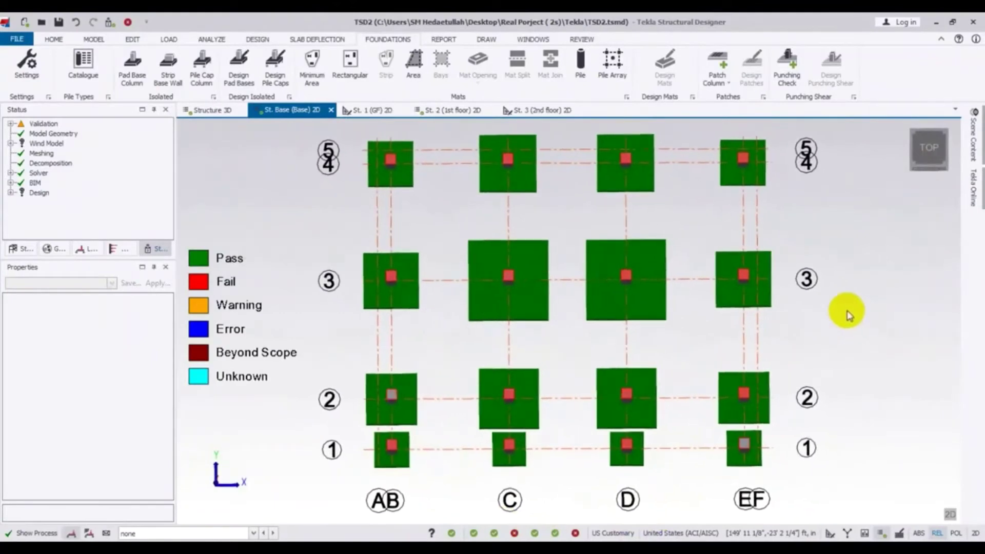
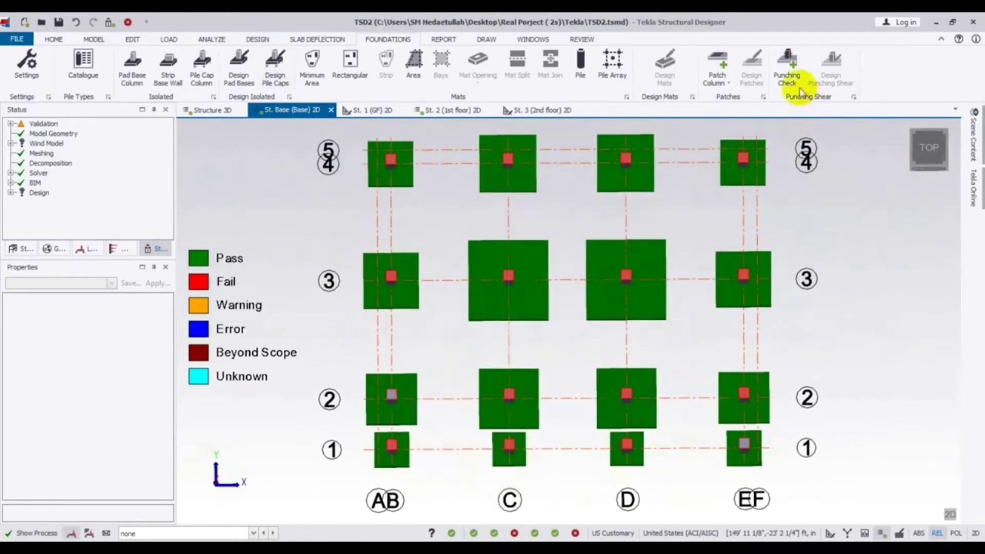
{"action": "left_click", "coordinate": [876, 256]}
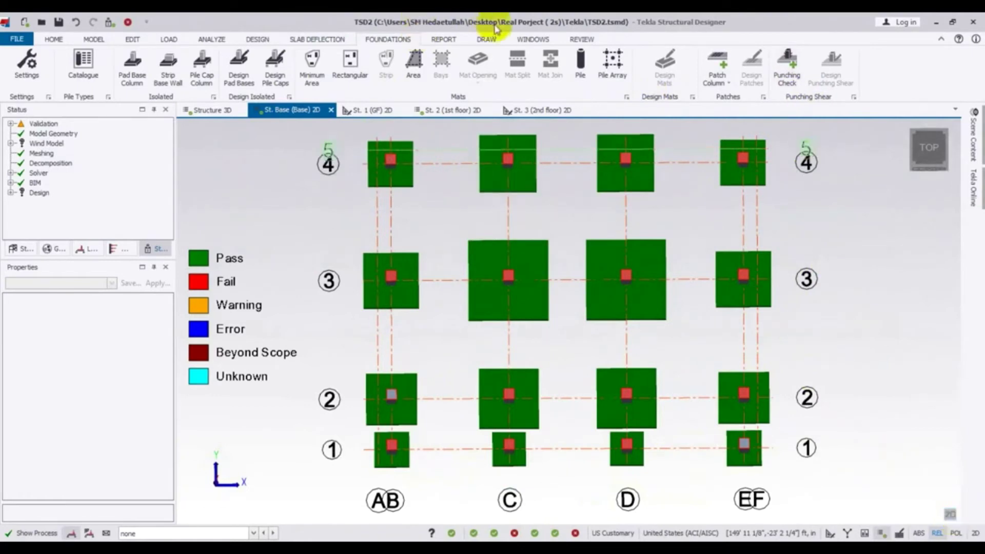
Export the base level's foundation layout drawing to DXF with automatic file name and a scale of 1" = 1' 0".
{"action": "left_click", "coordinate": [485, 40]}
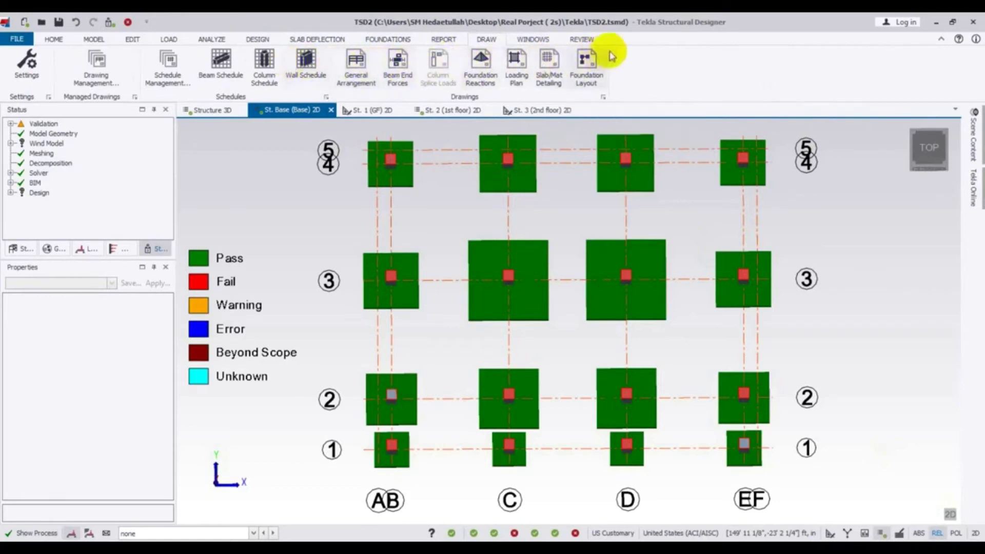
{"action": "left_click", "coordinate": [587, 73]}
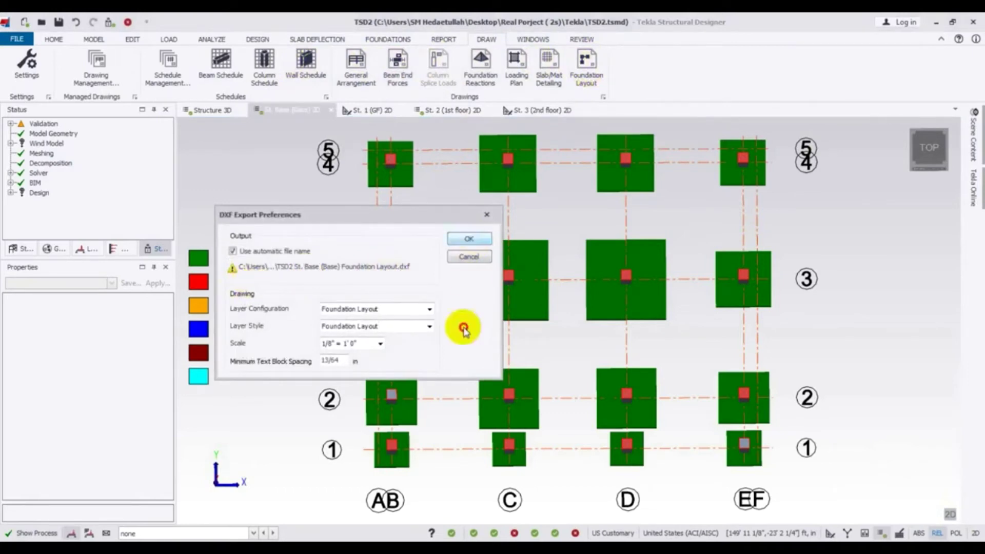
{"action": "left_click", "coordinate": [380, 343]}
{"action": "left_click", "coordinate": [347, 366]}
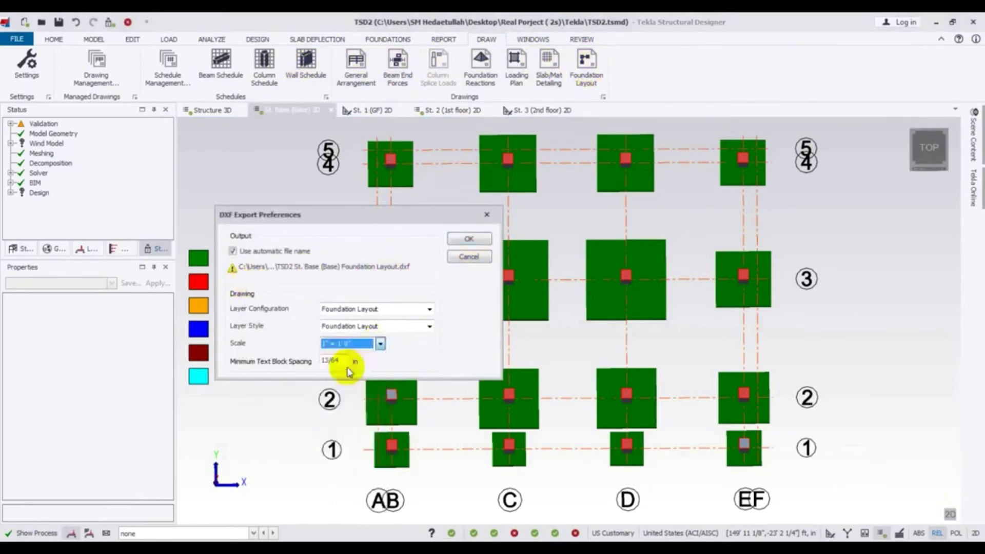
{"action": "left_click", "coordinate": [468, 239]}
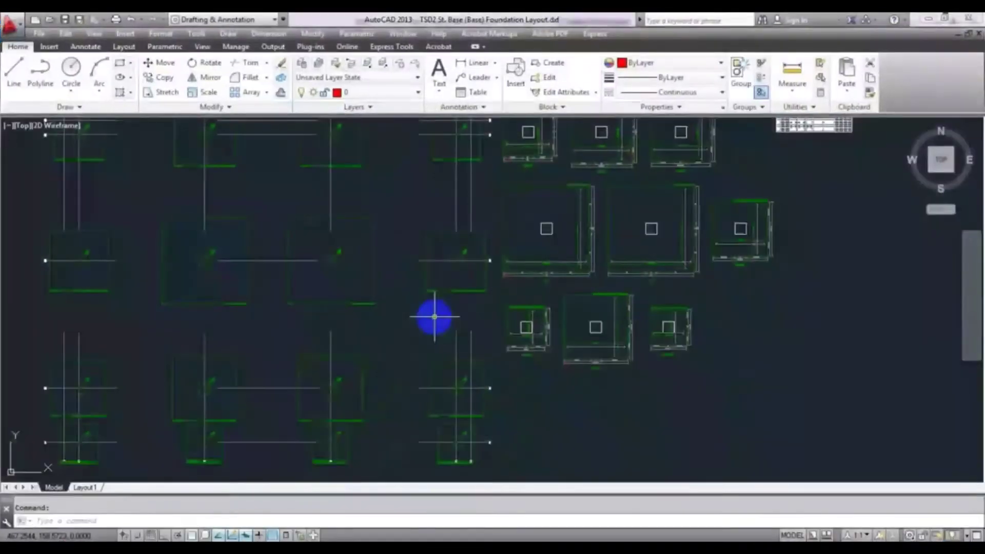
Examine the exported foundation layout in AutoCAD, including the plan dimensions and bottom bars of the first pad base detail beside grid 4.
{"action": "scroll", "coordinate": [292, 325], "scroll_direction": "down", "scroll_amount": 3}
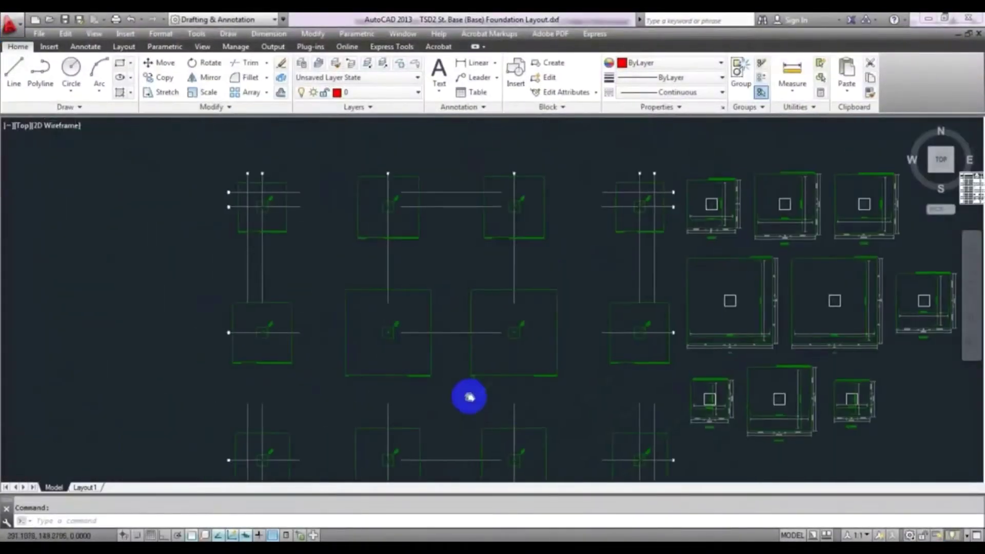
{"action": "middle_click_drag", "start_coordinate": [509, 391], "coordinate": [476, 344]}
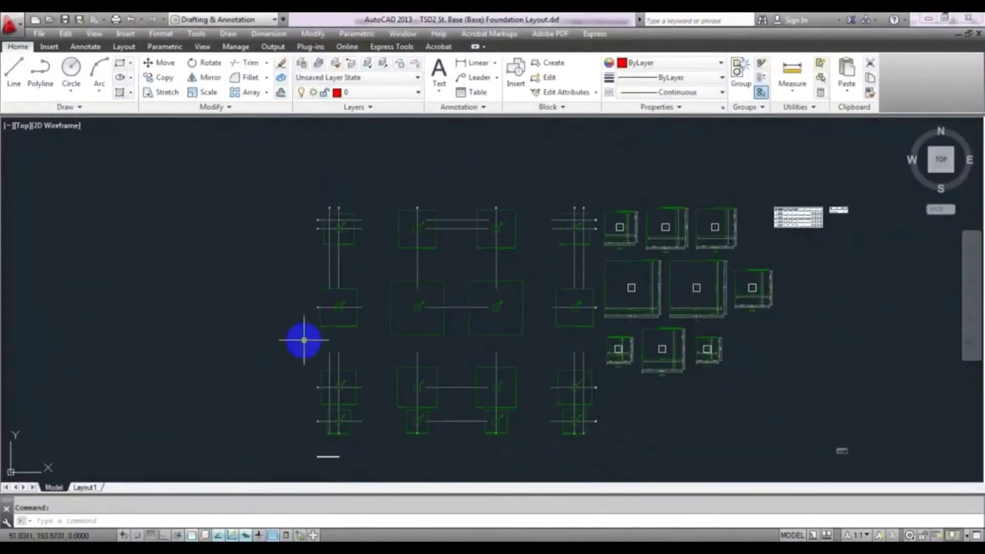
{"action": "scroll", "coordinate": [464, 337], "scroll_direction": "up", "scroll_amount": 5}
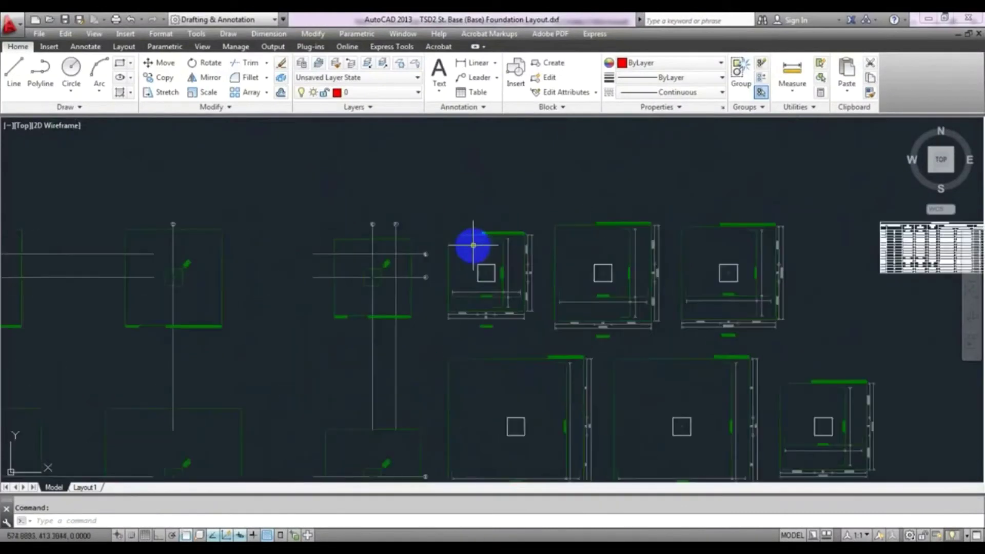
{"action": "middle_click_drag", "start_coordinate": [499, 337], "coordinate": [450, 238]}
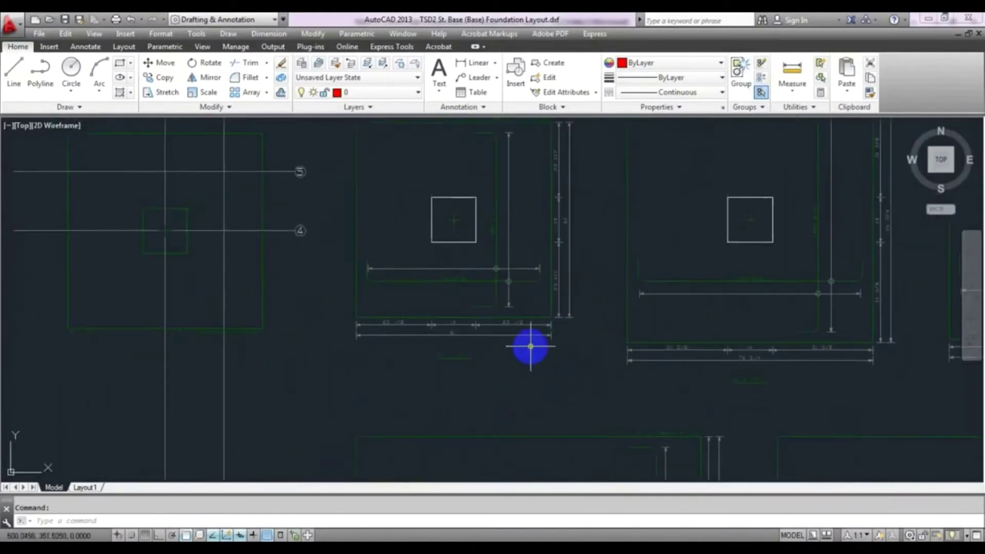
{"action": "scroll", "coordinate": [530, 345], "scroll_direction": "up", "scroll_amount": 4}
{"action": "middle_click_drag", "start_coordinate": [383, 328], "coordinate": [609, 334]}
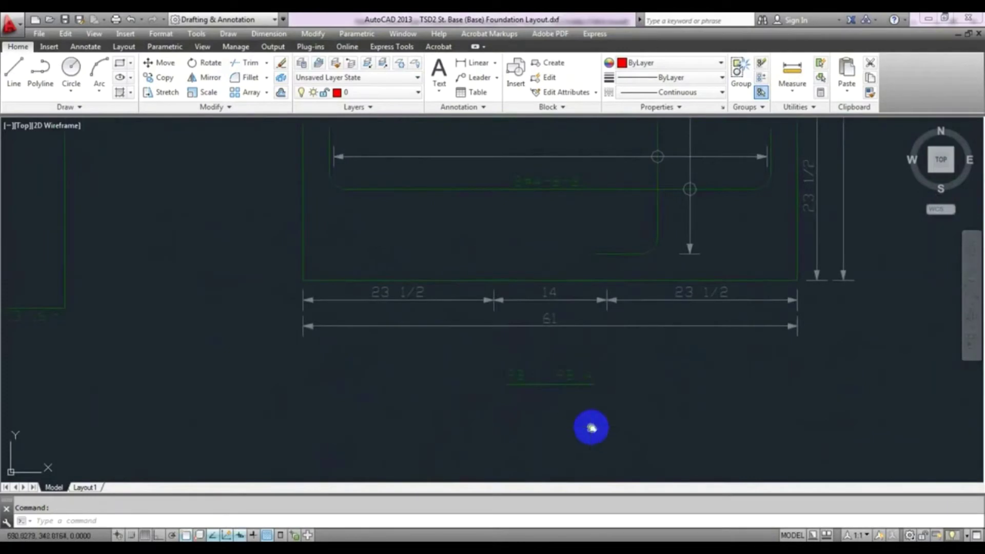
{"action": "mouse_move", "coordinate": [558, 183]}
{"action": "middle_mouse_down"}
{"action": "mouse_move", "coordinate": [597, 238]}
{"action": "mouse_move", "coordinate": [580, 388]}
{"action": "middle_mouse_up"}
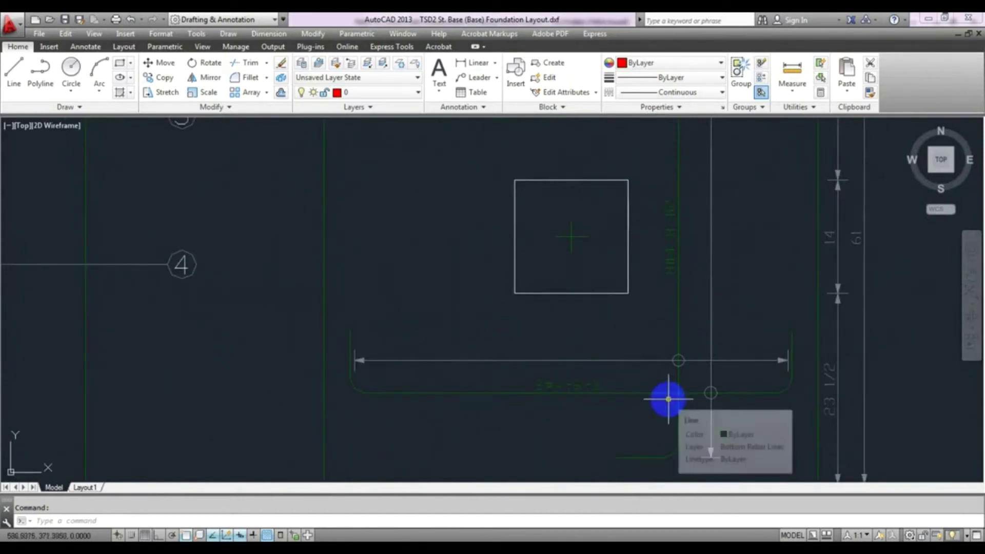
{"action": "scroll", "coordinate": [668, 399], "scroll_direction": "down", "scroll_amount": 3}
{"action": "middle_click_drag", "start_coordinate": [664, 398], "coordinate": [610, 315]}
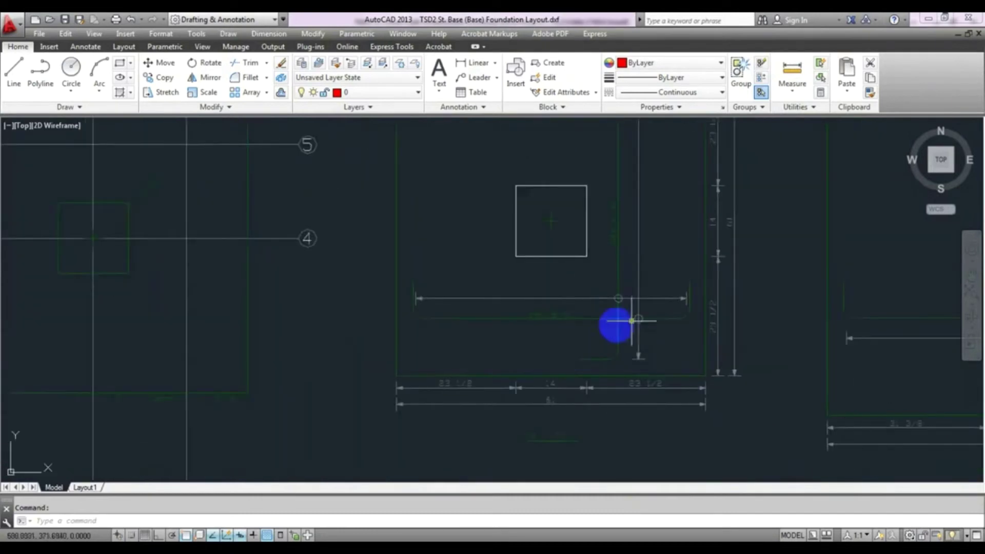
Examine the vertical bottom bar label in the first of the two largest pad base details.
{"action": "scroll", "coordinate": [488, 220], "scroll_direction": "down", "scroll_amount": 3}
{"action": "mouse_move", "coordinate": [488, 220]}
{"action": "middle_mouse_down"}
{"action": "mouse_move", "coordinate": [633, 341]}
{"action": "mouse_move", "coordinate": [642, 176]}
{"action": "middle_mouse_up"}
{"action": "scroll", "coordinate": [641, 349], "scroll_direction": "down", "scroll_amount": 3}
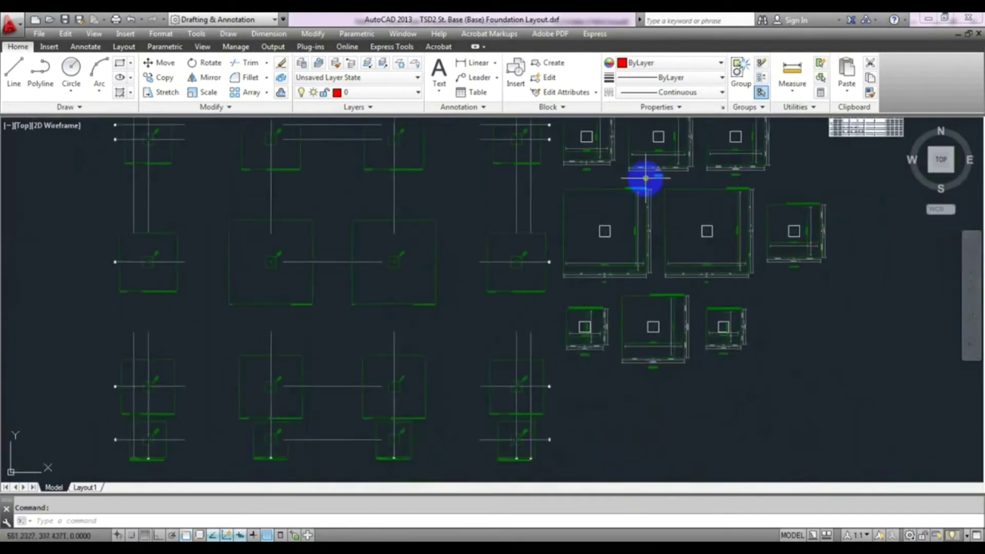
{"action": "scroll", "coordinate": [613, 198], "scroll_direction": "up", "scroll_amount": 3}
{"action": "scroll", "coordinate": [658, 319], "scroll_direction": "up", "scroll_amount": 3}
{"action": "scroll", "coordinate": [652, 323], "scroll_direction": "up", "scroll_amount": 2}
{"action": "scroll", "coordinate": [651, 323], "scroll_direction": "up", "scroll_amount": 2}
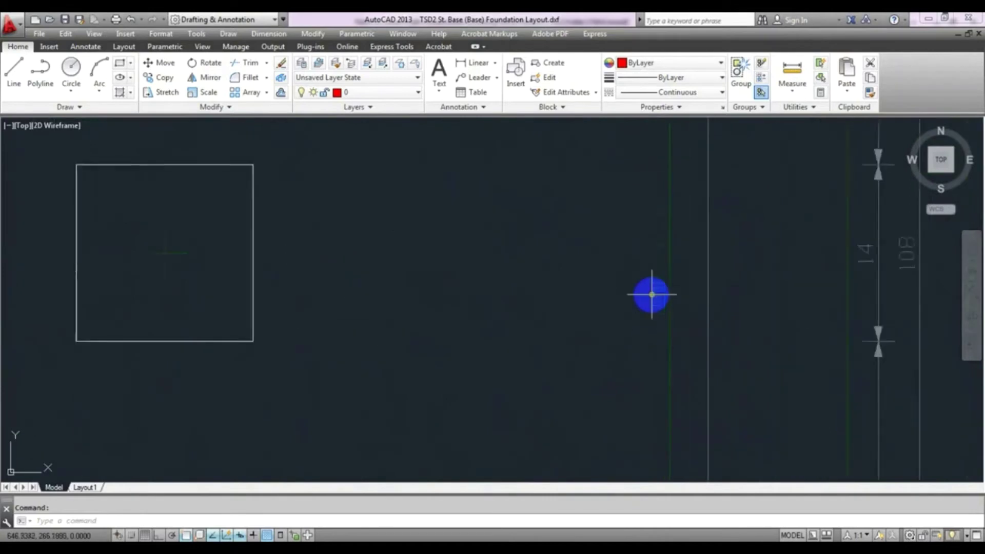
{"action": "scroll", "coordinate": [576, 283], "scroll_direction": "up", "scroll_amount": 2}
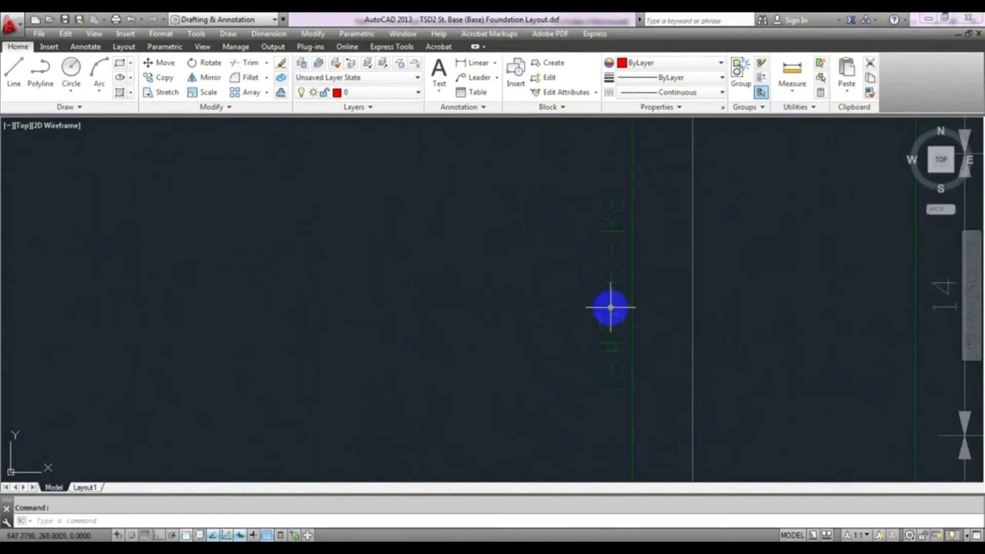
Check the edge dimensions and the bottom bars in both directions on the largest pad base detail.
{"action": "scroll", "coordinate": [600, 279], "scroll_direction": "down", "scroll_amount": 5}
{"action": "middle_click_drag", "start_coordinate": [598, 303], "coordinate": [622, 283]}
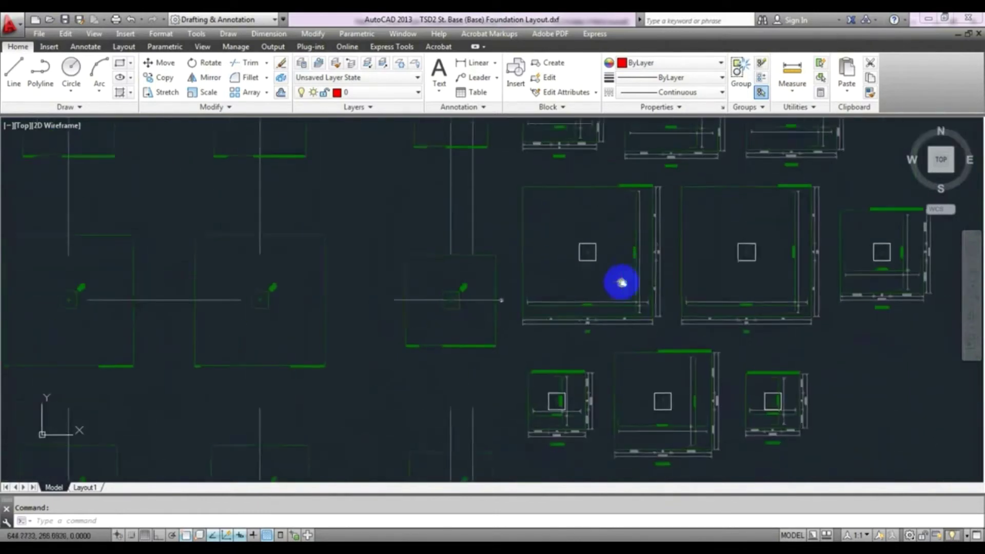
{"action": "scroll", "coordinate": [630, 277], "scroll_direction": "up", "scroll_amount": 6}
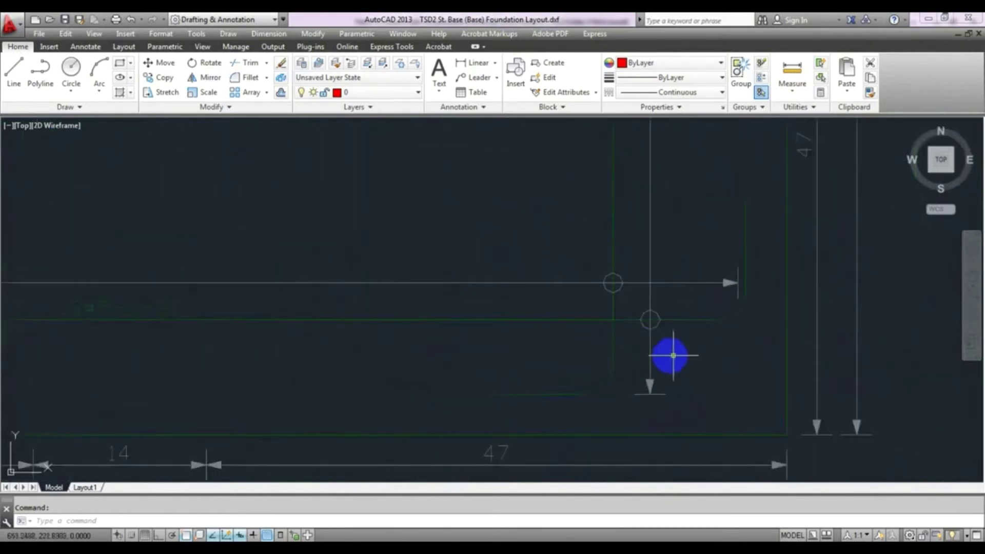
{"action": "scroll", "coordinate": [677, 353], "scroll_direction": "down", "scroll_amount": 6}
{"action": "mouse_move", "coordinate": [686, 288]}
{"action": "middle_mouse_down"}
{"action": "mouse_move", "coordinate": [701, 311]}
{"action": "mouse_move", "coordinate": [670, 352]}
{"action": "middle_mouse_up"}
{"action": "scroll", "coordinate": [615, 363], "scroll_direction": "up", "scroll_amount": 6}
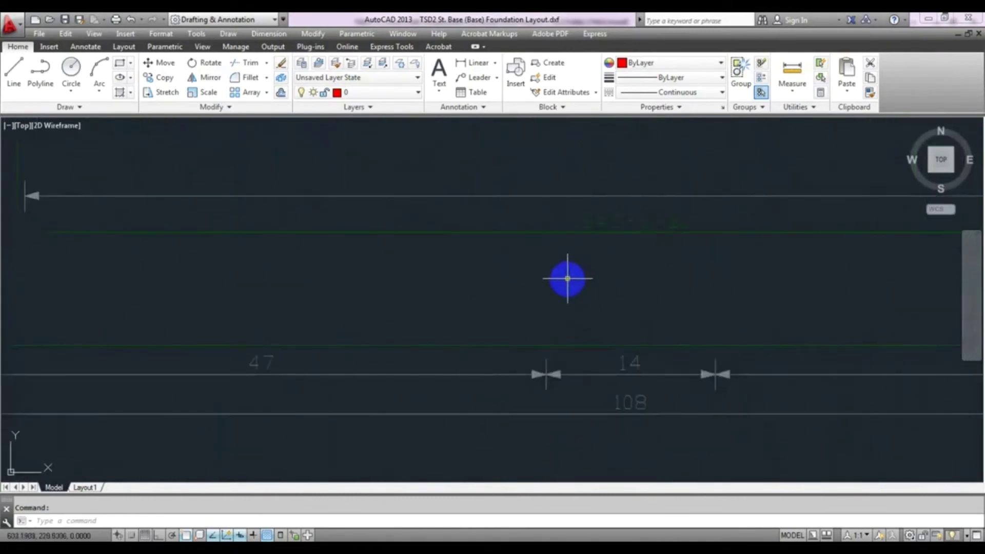
{"action": "middle_click_drag", "start_coordinate": [567, 278], "coordinate": [550, 345]}
{"action": "scroll", "coordinate": [682, 206], "scroll_direction": "down", "scroll_amount": 5}
{"action": "scroll", "coordinate": [731, 335], "scroll_direction": "up", "scroll_amount": 5}
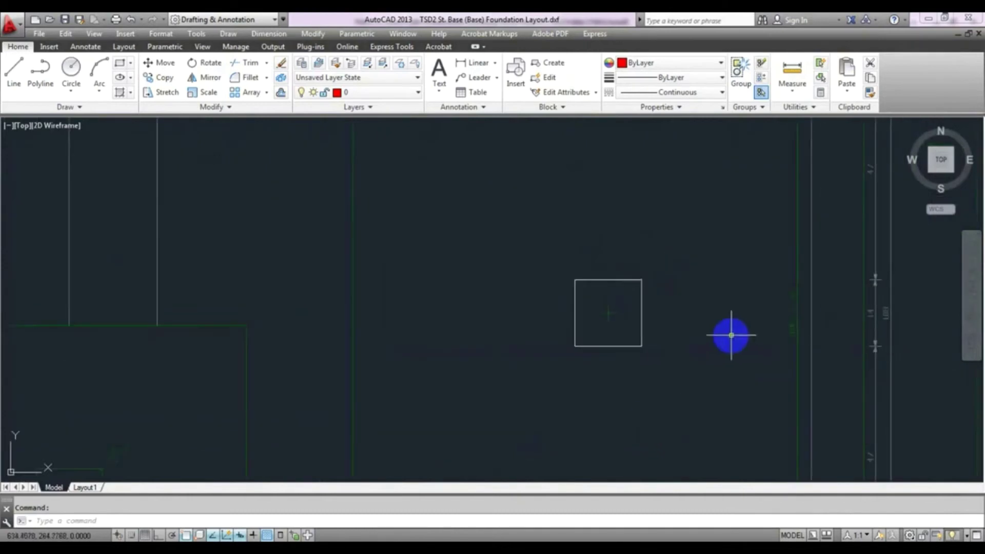
{"action": "scroll", "coordinate": [677, 318], "scroll_direction": "up", "scroll_amount": 6}
{"action": "middle_click_drag", "start_coordinate": [602, 308], "coordinate": [562, 308]}
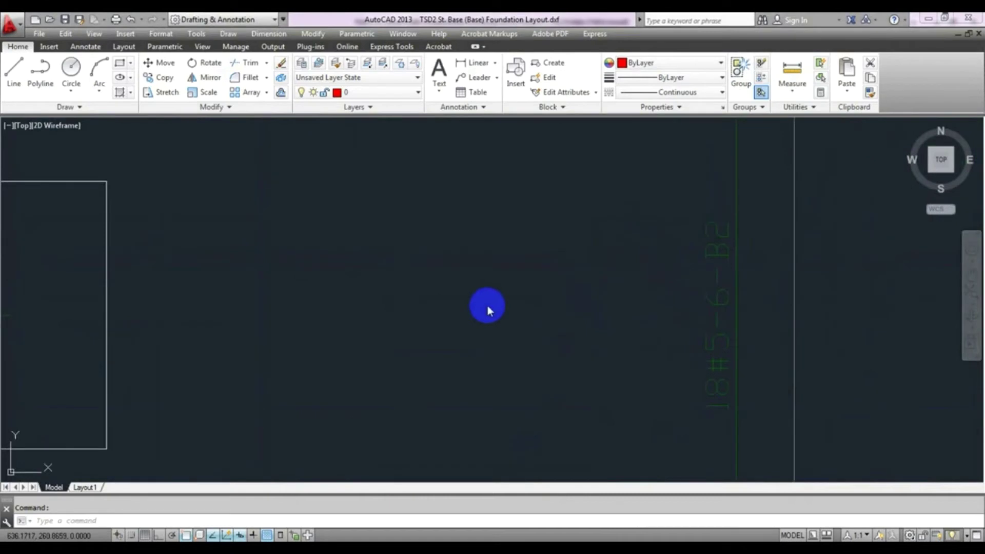
Review the whole foundation layout and examine the dimensions and bars of the middle pad base detail in the lowest row.
{"action": "scroll", "coordinate": [508, 287], "scroll_direction": "down", "scroll_amount": 4}
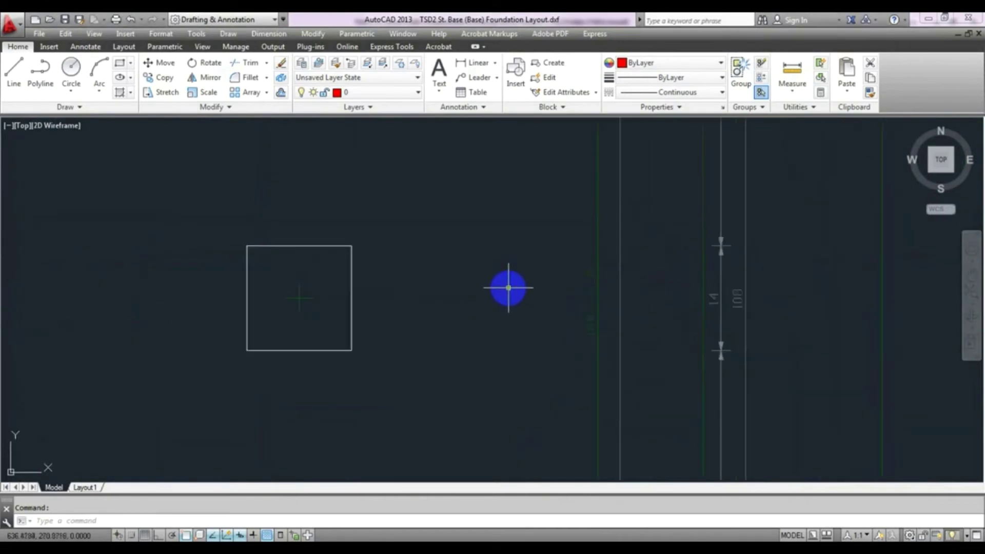
{"action": "scroll", "coordinate": [508, 288], "scroll_direction": "down", "scroll_amount": 8}
{"action": "middle_click_drag", "start_coordinate": [507, 286], "coordinate": [627, 282]}
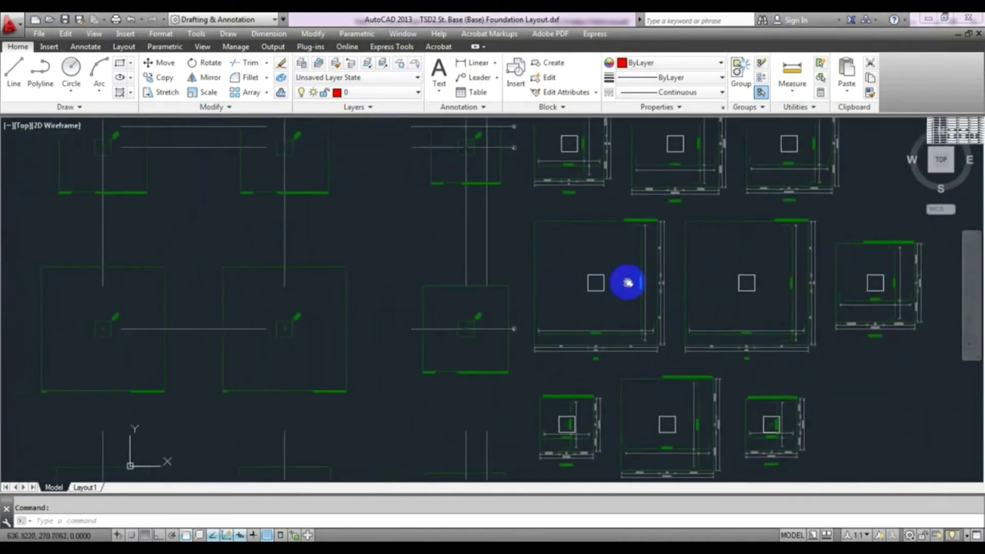
{"action": "scroll", "coordinate": [625, 284], "scroll_direction": "down", "scroll_amount": 2}
{"action": "middle_click_drag", "start_coordinate": [704, 308], "coordinate": [688, 310]}
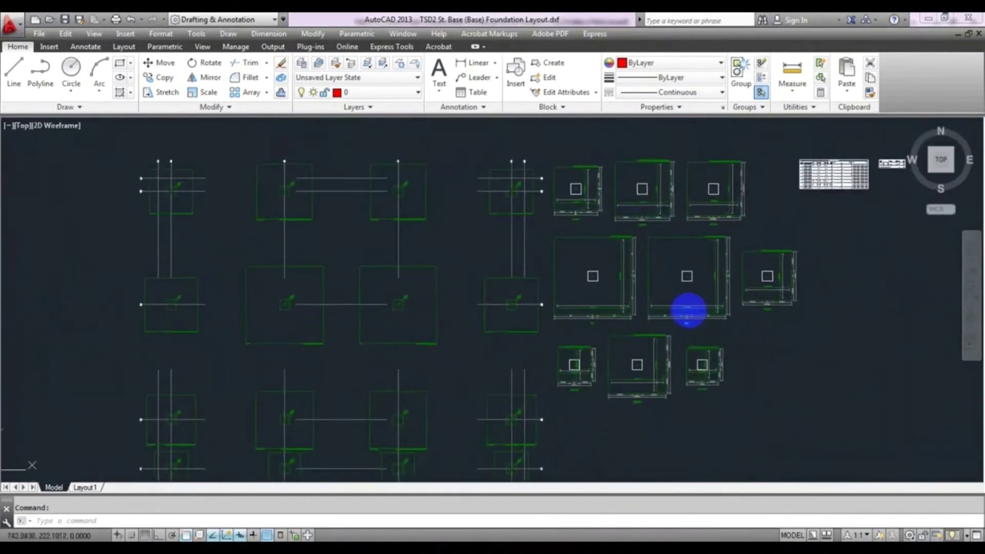
{"action": "scroll", "coordinate": [648, 330], "scroll_direction": "up", "scroll_amount": 5}
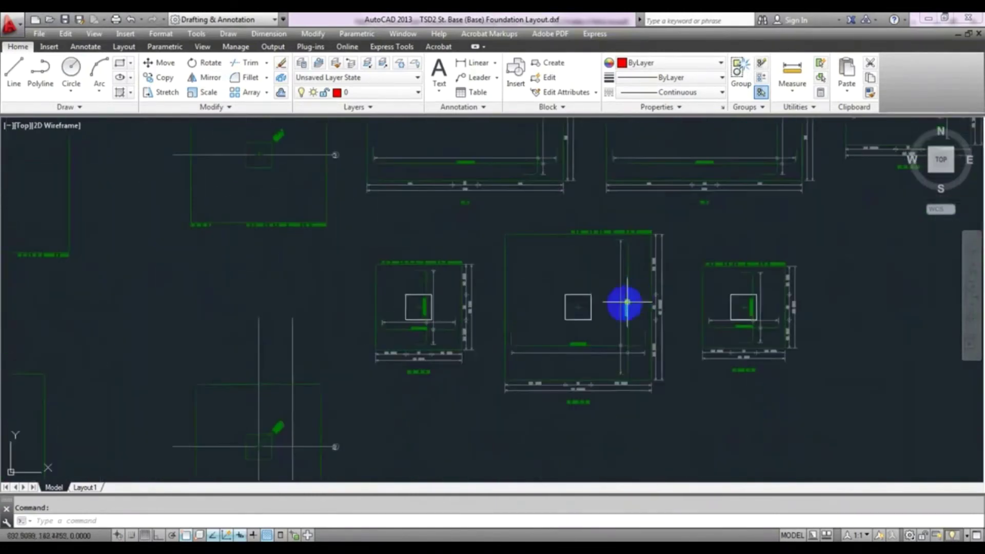
{"action": "scroll", "coordinate": [621, 313], "scroll_direction": "up", "scroll_amount": 8}
{"action": "scroll", "coordinate": [611, 334], "scroll_direction": "down", "scroll_amount": 7}
{"action": "scroll", "coordinate": [601, 345], "scroll_direction": "up", "scroll_amount": 2}
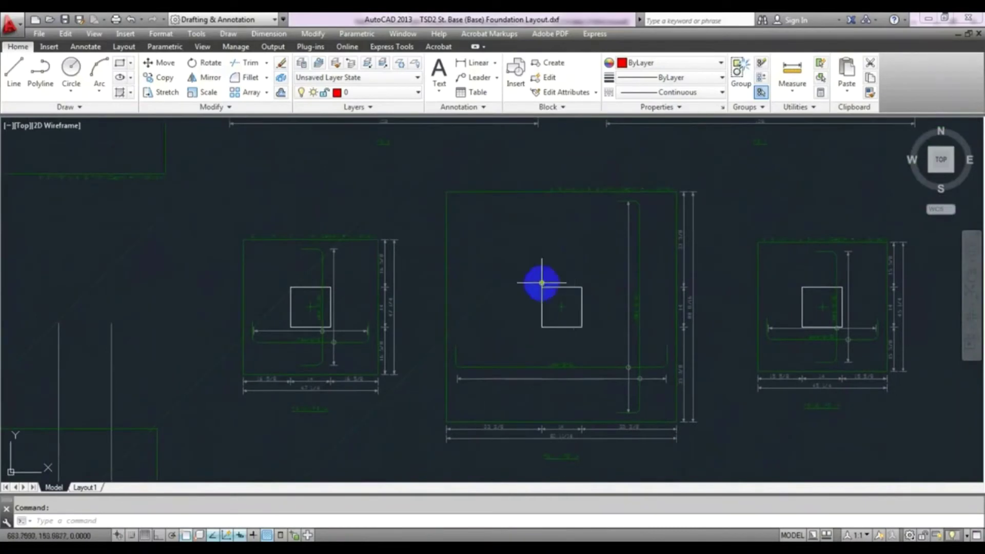
{"action": "scroll", "coordinate": [569, 466], "scroll_direction": "up", "scroll_amount": 2}
{"action": "scroll", "coordinate": [391, 387], "scroll_direction": "up", "scroll_amount": 3}
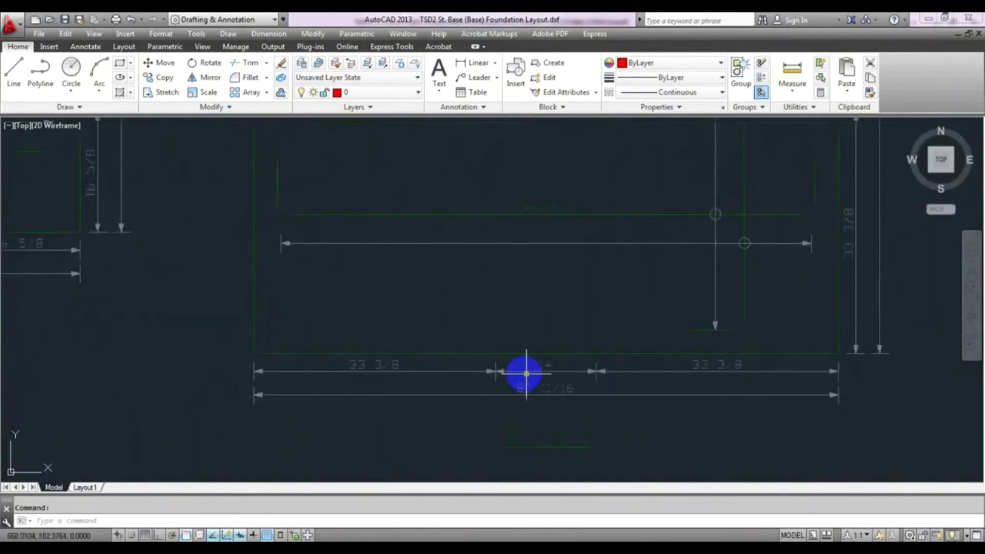
{"action": "scroll", "coordinate": [568, 380], "scroll_direction": "down", "scroll_amount": 6}
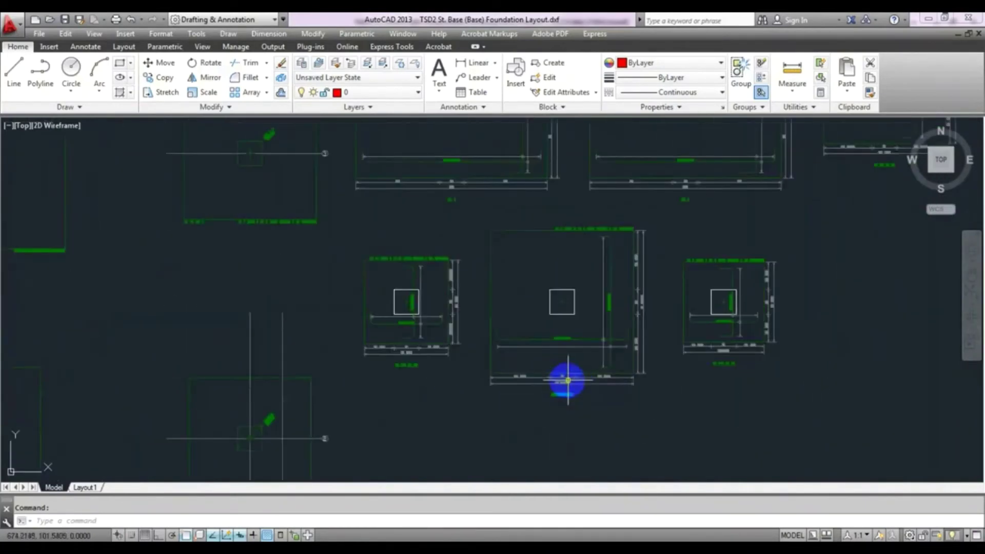
Examine the Footing Schedule table for each base's mark, plan lengths, depth and bottom reinforcement.
{"action": "scroll", "coordinate": [568, 382], "scroll_direction": "down", "scroll_amount": 4}
{"action": "middle_click_drag", "start_coordinate": [780, 202], "coordinate": [653, 270]}
{"action": "scroll", "coordinate": [615, 264], "scroll_direction": "up", "scroll_amount": 6}
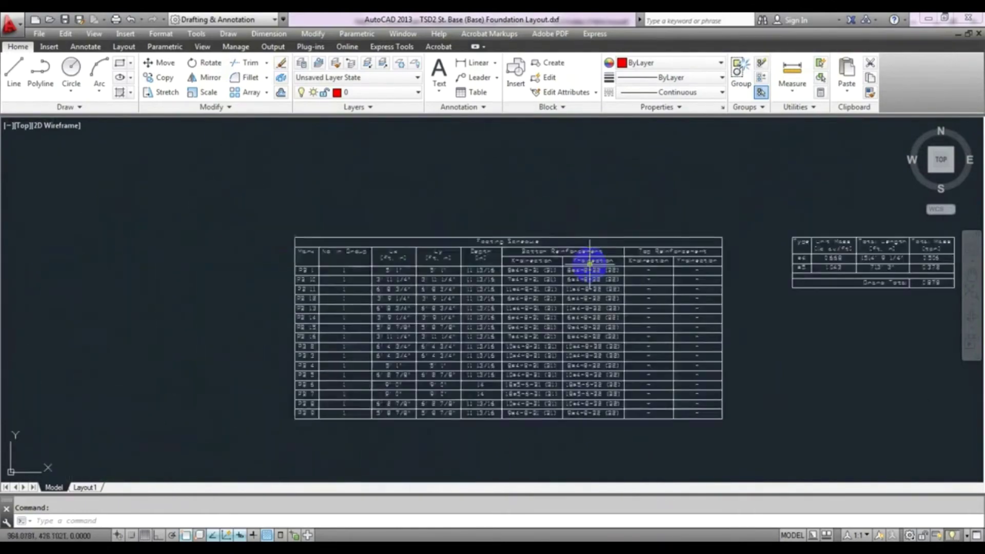
{"action": "scroll", "coordinate": [589, 264], "scroll_direction": "up", "scroll_amount": 2}
{"action": "middle_click_drag", "start_coordinate": [300, 342], "coordinate": [433, 235]}
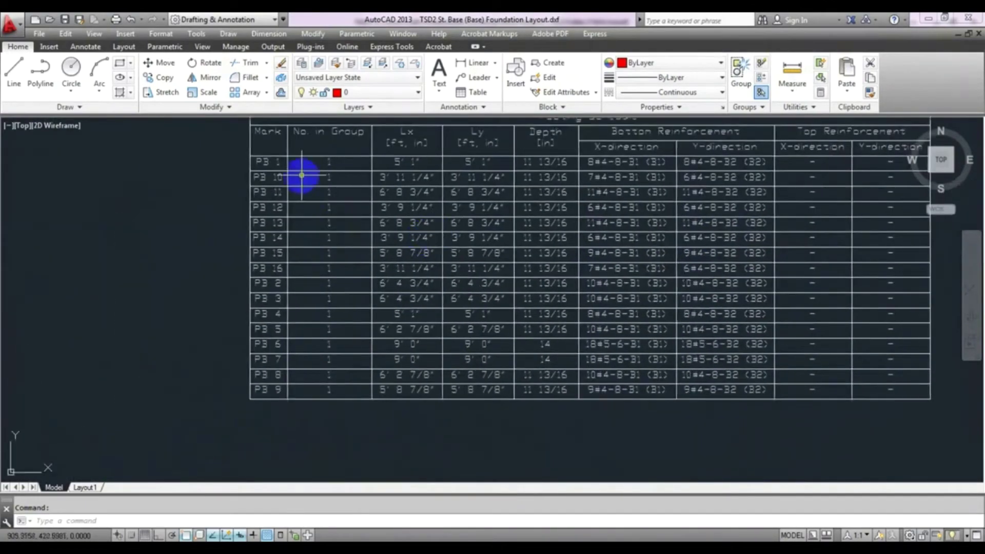
{"action": "middle_click_drag", "start_coordinate": [302, 175], "coordinate": [303, 266]}
{"action": "middle_click_drag", "start_coordinate": [290, 340], "coordinate": [295, 266]}
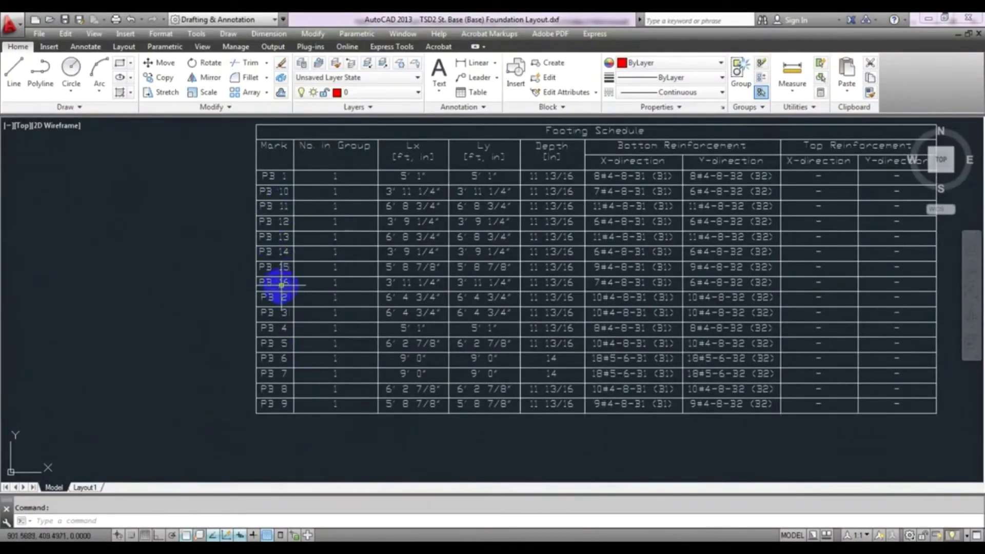
{"action": "right_click", "coordinate": [281, 285]}
{"action": "mouse_move", "coordinate": [275, 282]}
{"action": "middle_mouse_down"}
{"action": "mouse_move", "coordinate": [330, 274]}
{"action": "mouse_move", "coordinate": [279, 193]}
{"action": "mouse_move", "coordinate": [255, 269]}
{"action": "mouse_move", "coordinate": [229, 276]}
{"action": "middle_mouse_up"}
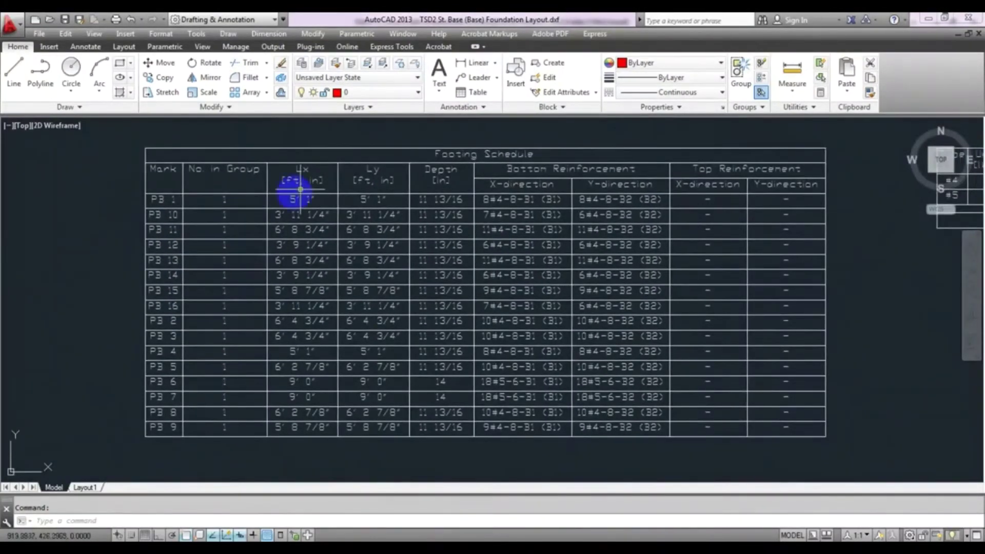
Examine the Lx, Ly, depth and bottom and top reinforcement columns of the Footing Schedule.
{"action": "middle_click_drag", "start_coordinate": [363, 223], "coordinate": [375, 273]}
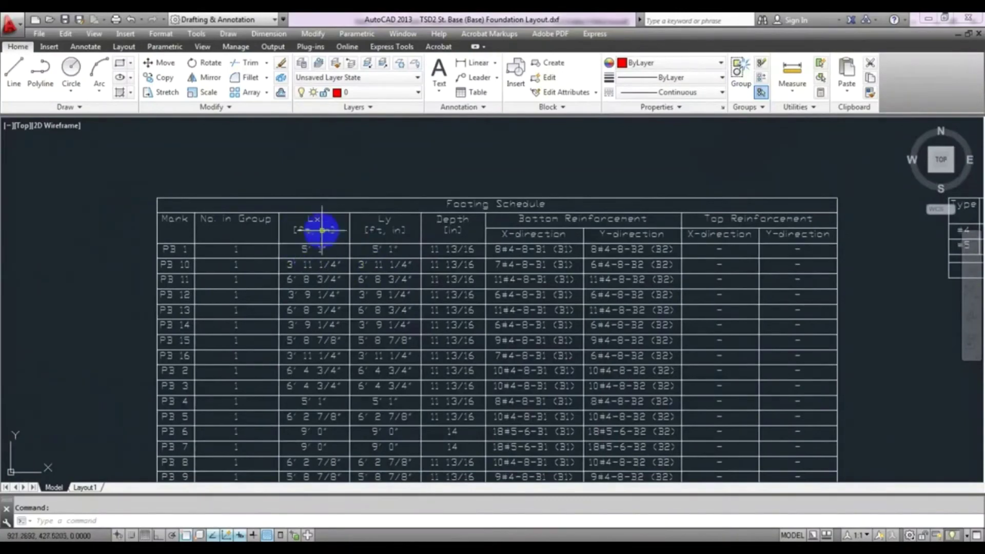
{"action": "middle_click_drag", "start_coordinate": [403, 234], "coordinate": [425, 256]}
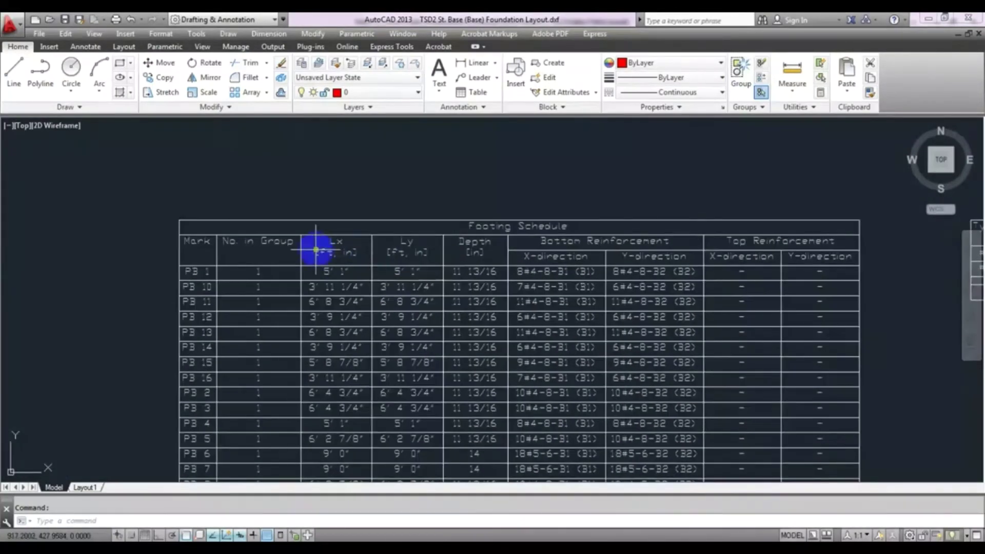
{"action": "mouse_move", "coordinate": [357, 247]}
{"action": "middle_mouse_down"}
{"action": "mouse_move", "coordinate": [404, 202]}
{"action": "mouse_move", "coordinate": [390, 216]}
{"action": "middle_mouse_up"}
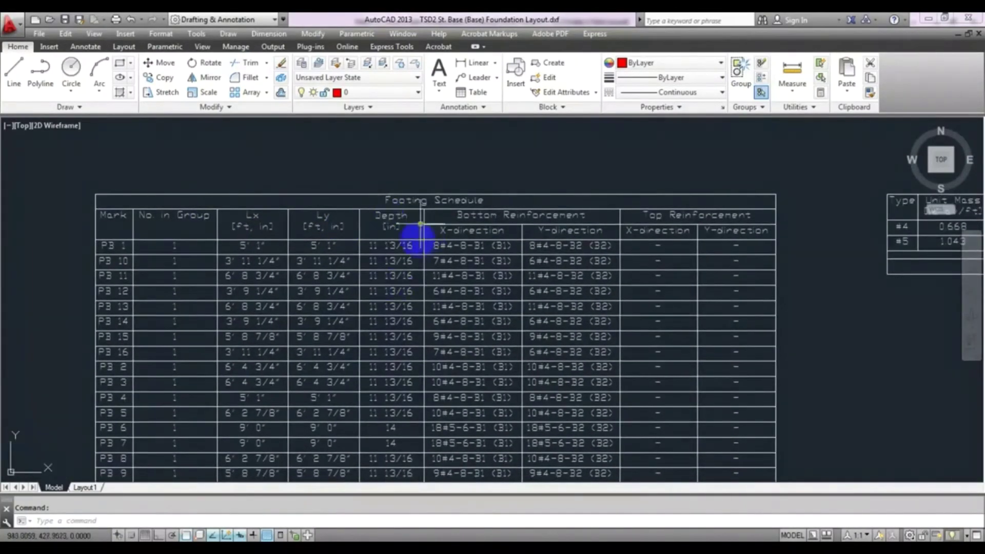
{"action": "mouse_move", "coordinate": [411, 345]}
{"action": "middle_mouse_down"}
{"action": "mouse_move", "coordinate": [416, 323]}
{"action": "mouse_move", "coordinate": [415, 352]}
{"action": "mouse_move", "coordinate": [390, 355]}
{"action": "mouse_move", "coordinate": [441, 358]}
{"action": "mouse_move", "coordinate": [434, 309]}
{"action": "mouse_move", "coordinate": [406, 370]}
{"action": "mouse_move", "coordinate": [390, 367]}
{"action": "middle_mouse_up"}
{"action": "middle_click_drag", "start_coordinate": [387, 281], "coordinate": [370, 238]}
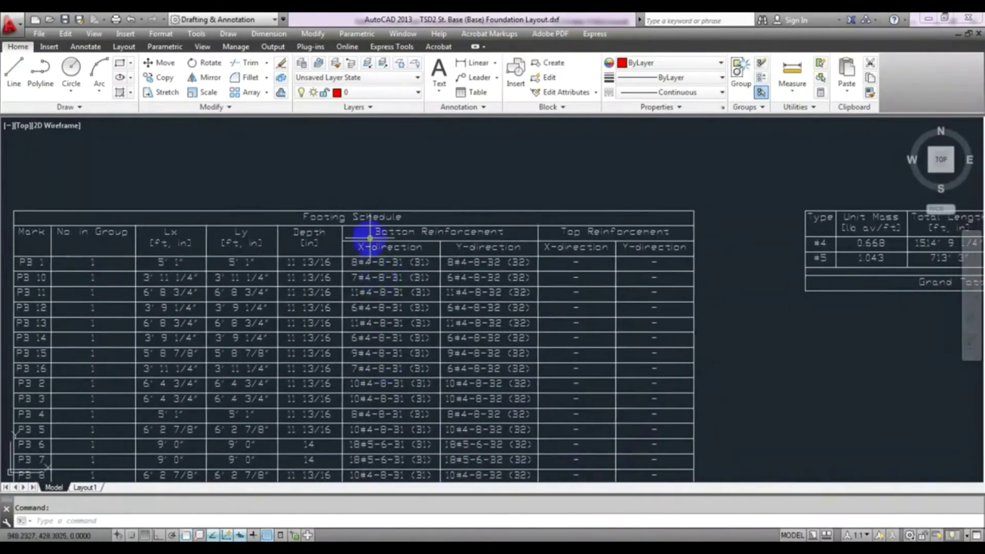
{"action": "mouse_move", "coordinate": [445, 329]}
{"action": "middle_mouse_down"}
{"action": "mouse_move", "coordinate": [501, 241]}
{"action": "mouse_move", "coordinate": [593, 229]}
{"action": "mouse_move", "coordinate": [636, 194]}
{"action": "middle_mouse_up"}
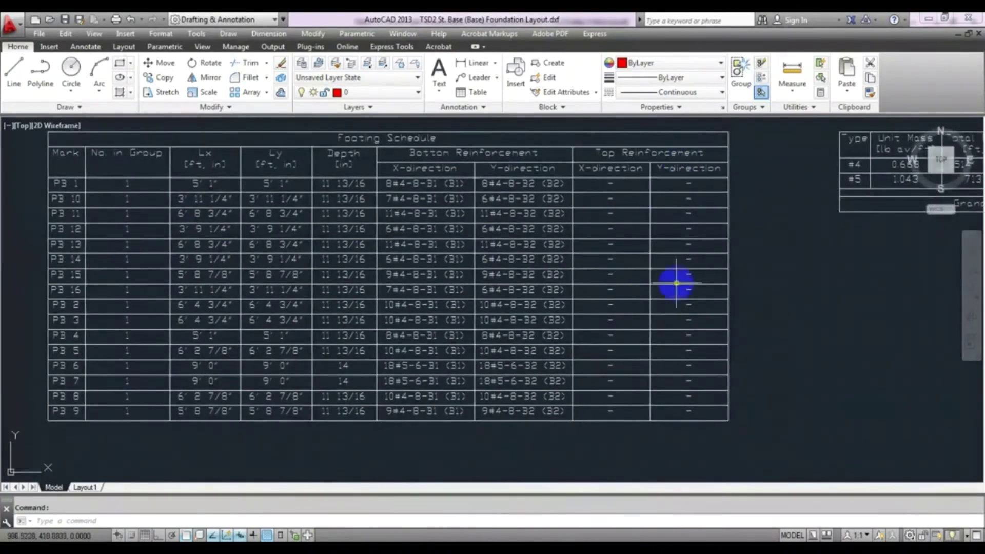
{"action": "mouse_move", "coordinate": [605, 324]}
{"action": "middle_mouse_down"}
{"action": "mouse_move", "coordinate": [640, 346]}
{"action": "mouse_move", "coordinate": [539, 279]}
{"action": "middle_mouse_up"}
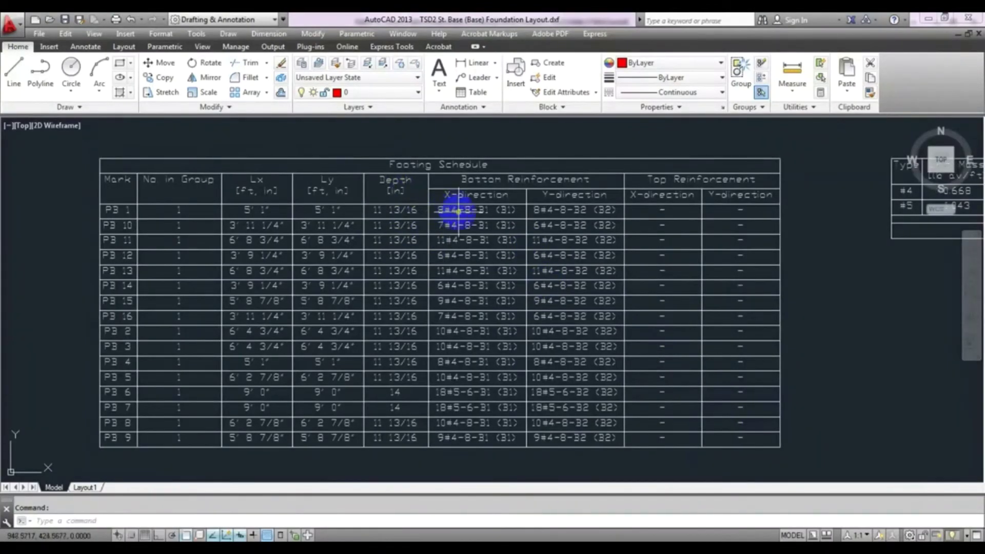
Examine the X-direction bottom bar label for base PB 1 in the Footing Schedule.
{"action": "scroll", "coordinate": [452, 201], "scroll_direction": "up", "scroll_amount": 6}
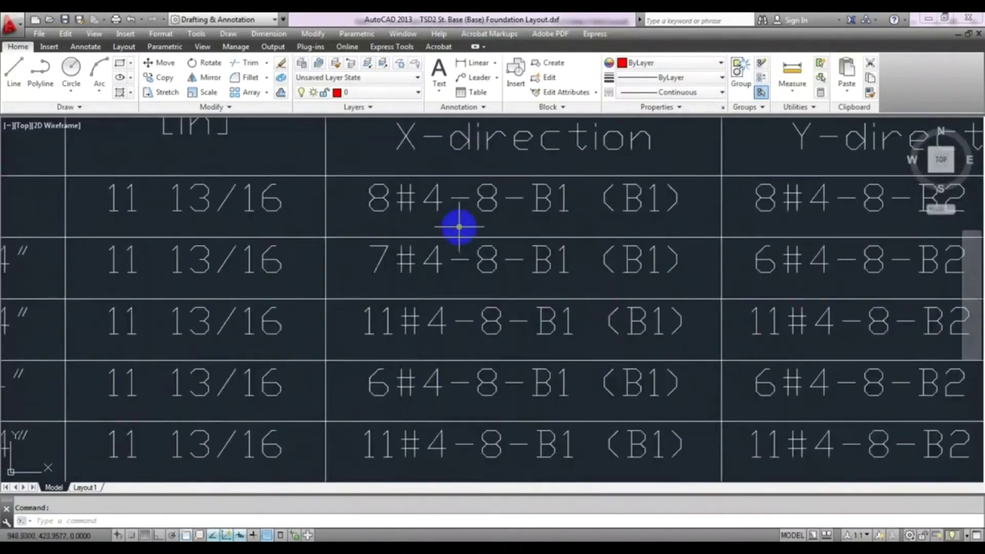
{"action": "middle_click_drag", "start_coordinate": [380, 206], "coordinate": [379, 303]}
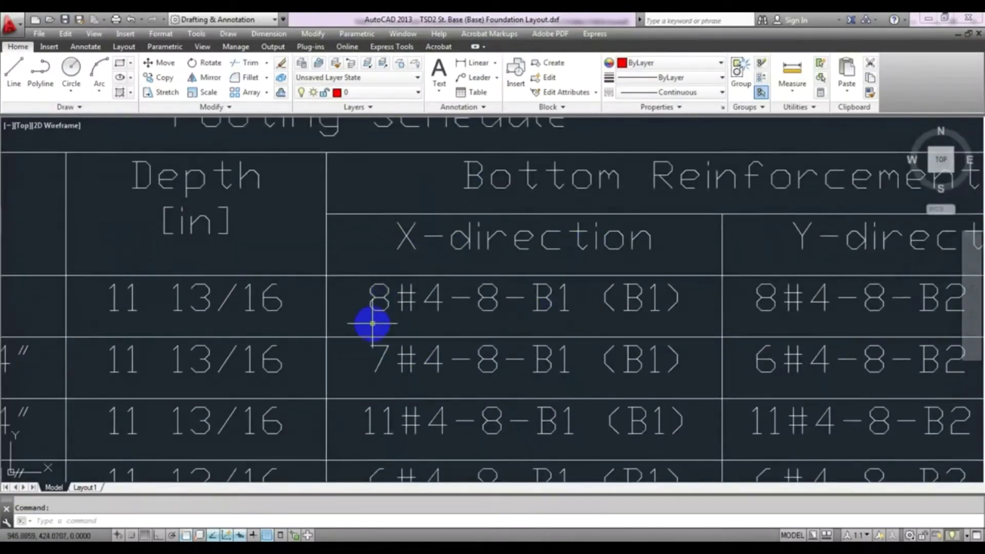
{"action": "scroll", "coordinate": [372, 324], "scroll_direction": "down", "scroll_amount": 5}
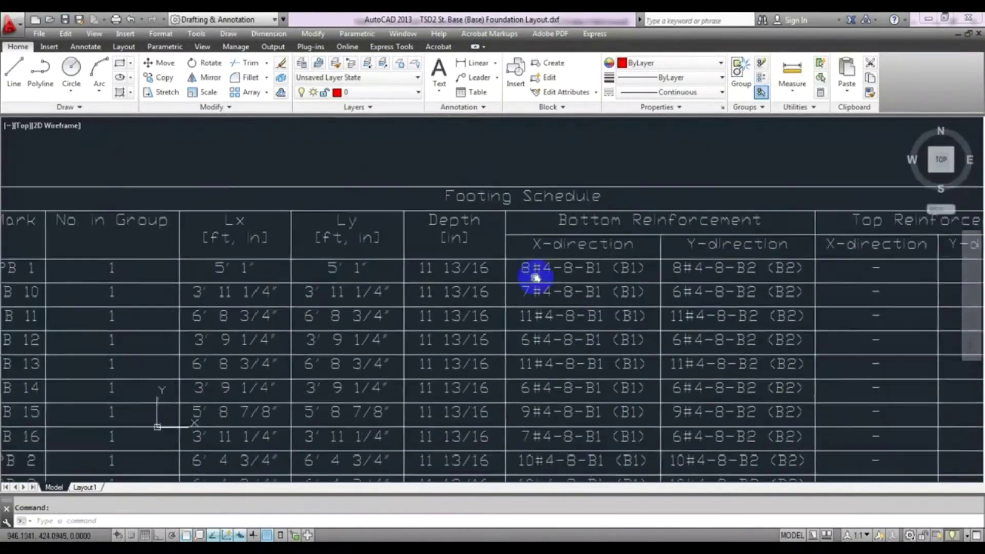
{"action": "scroll", "coordinate": [535, 277], "scroll_direction": "up", "scroll_amount": 5}
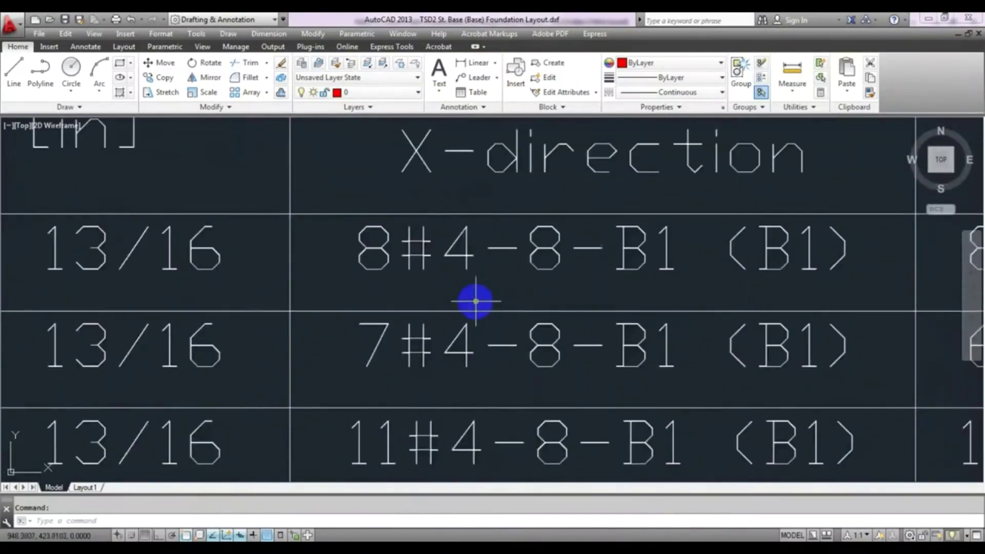
Examine the pad base at gridlines 4 and 5 in the foundation layout plan.
{"action": "scroll", "coordinate": [475, 302], "scroll_direction": "down", "scroll_amount": 10}
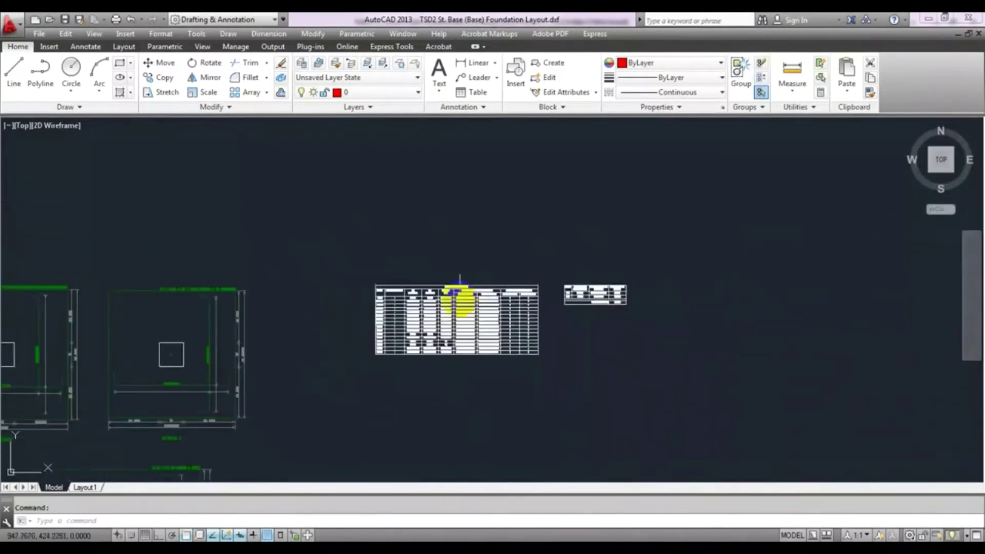
{"action": "middle_click_drag", "start_coordinate": [389, 332], "coordinate": [616, 241]}
{"action": "mouse_move", "coordinate": [156, 247]}
{"action": "middle_mouse_down"}
{"action": "mouse_move", "coordinate": [341, 247]}
{"action": "mouse_move", "coordinate": [418, 171]}
{"action": "mouse_move", "coordinate": [429, 273]}
{"action": "middle_mouse_up"}
{"action": "scroll", "coordinate": [426, 272], "scroll_direction": "up", "scroll_amount": 5}
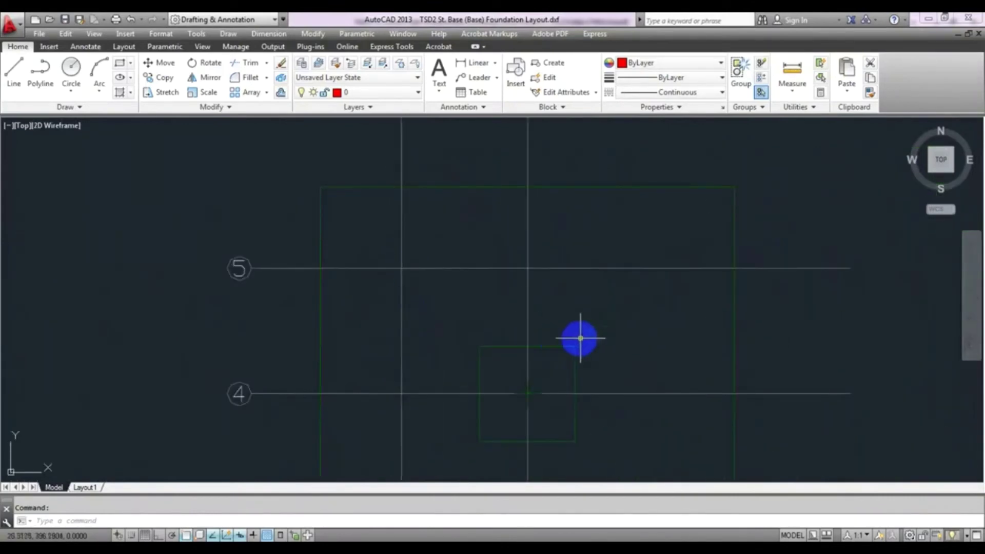
{"action": "scroll", "coordinate": [596, 342], "scroll_direction": "up", "scroll_amount": 2}
{"action": "scroll", "coordinate": [595, 342], "scroll_direction": "down", "scroll_amount": 3}
{"action": "middle_click_drag", "start_coordinate": [583, 347], "coordinate": [589, 183]}
{"action": "scroll", "coordinate": [576, 292], "scroll_direction": "up", "scroll_amount": 2}
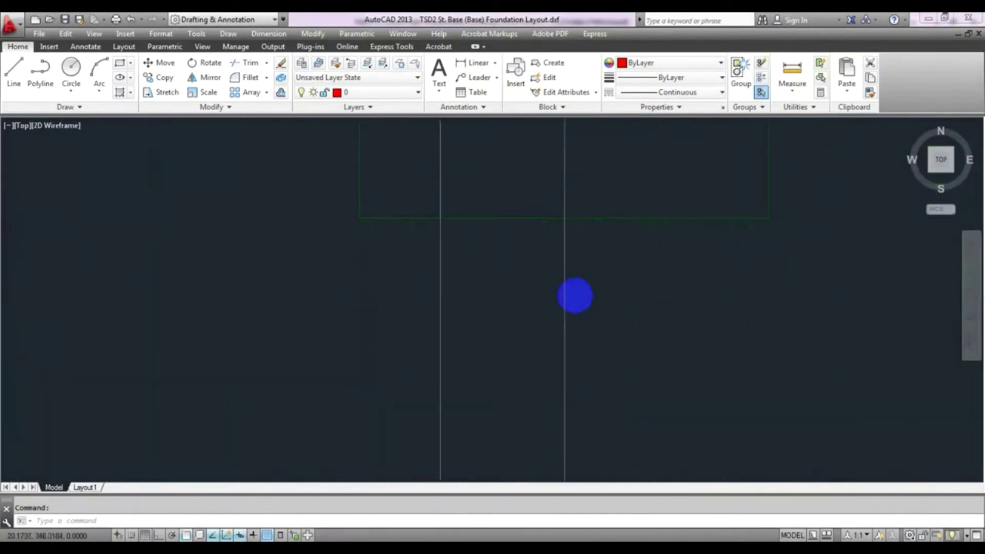
{"action": "scroll", "coordinate": [561, 241], "scroll_direction": "up", "scroll_amount": 2}
{"action": "middle_click_drag", "start_coordinate": [561, 241], "coordinate": [393, 455]}
{"action": "scroll", "coordinate": [468, 426], "scroll_direction": "down", "scroll_amount": 4}
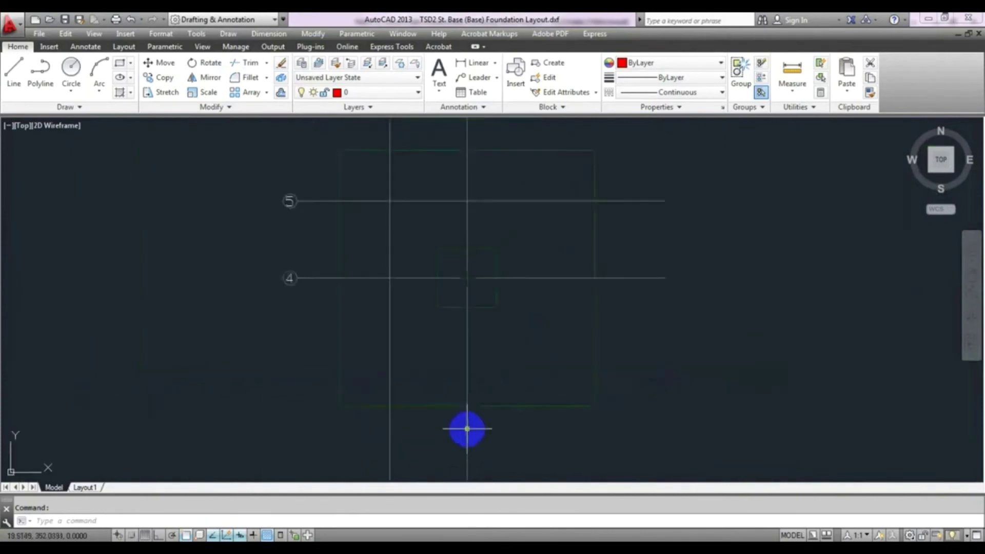
{"action": "scroll", "coordinate": [480, 343], "scroll_direction": "down", "scroll_amount": 2}
{"action": "middle_click_drag", "start_coordinate": [480, 347], "coordinate": [516, 327]}
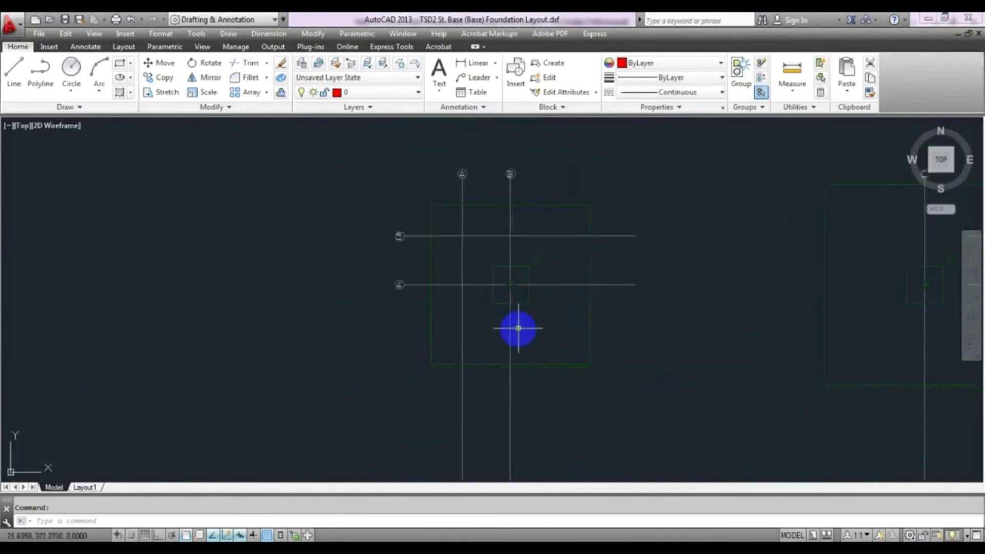
Read the base mark label beneath the lower edge of the pad base at gridlines 4 and 5.
{"action": "middle_click_drag", "start_coordinate": [506, 444], "coordinate": [516, 370]}
{"action": "scroll", "coordinate": [422, 285], "scroll_direction": "up", "scroll_amount": 3}
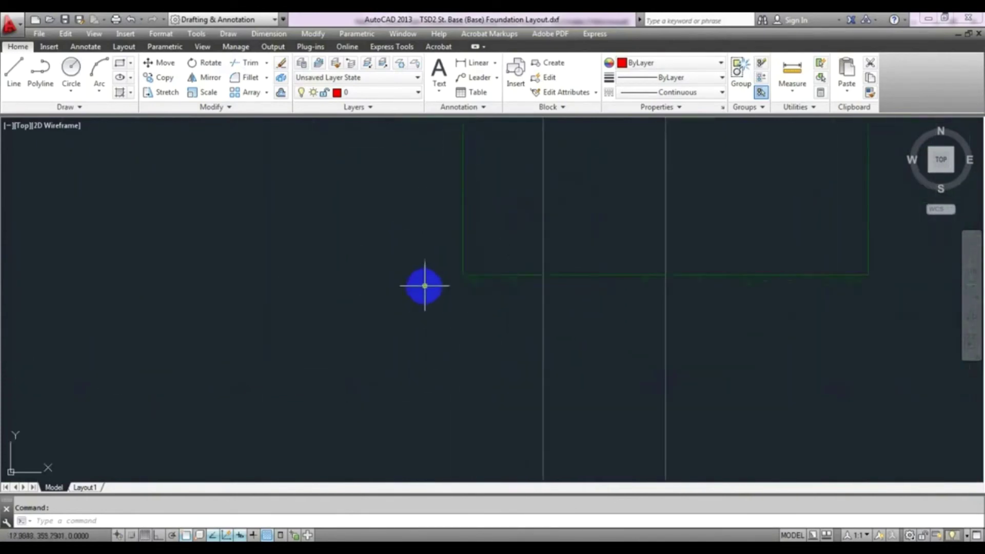
{"action": "scroll", "coordinate": [453, 275], "scroll_direction": "up", "scroll_amount": 3}
{"action": "scroll", "coordinate": [541, 310], "scroll_direction": "up", "scroll_amount": 3}
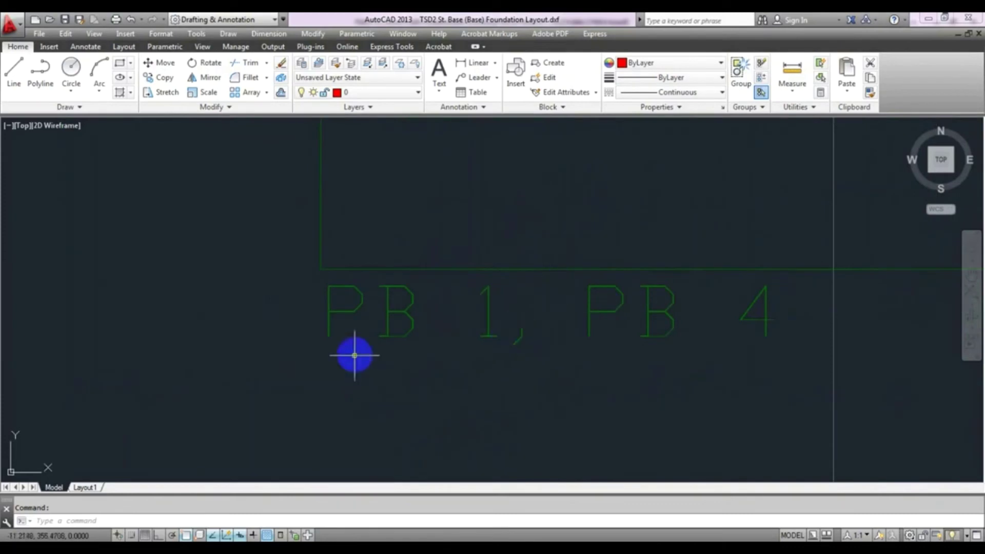
{"action": "scroll", "coordinate": [712, 332], "scroll_direction": "down", "scroll_amount": 3}
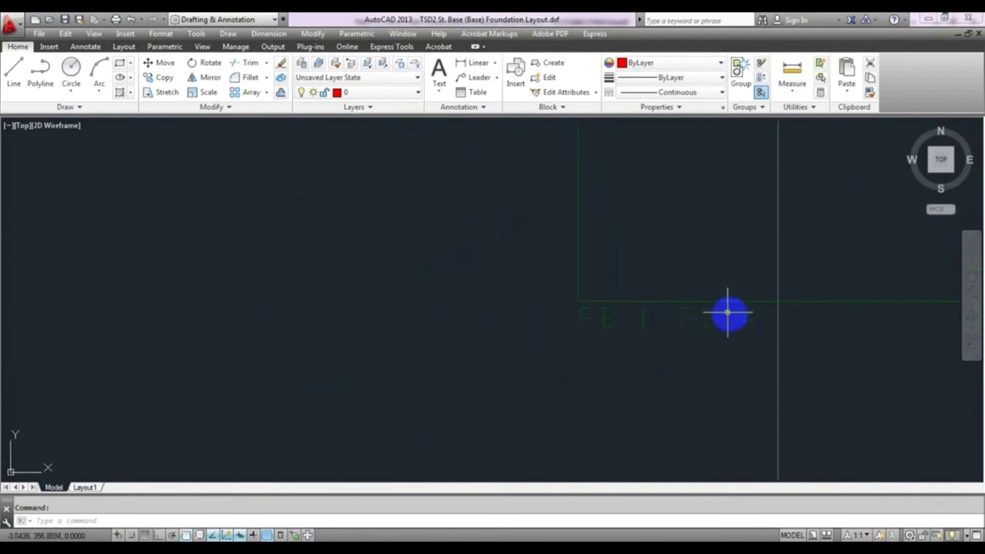
{"action": "scroll", "coordinate": [453, 348], "scroll_direction": "up", "scroll_amount": 2}
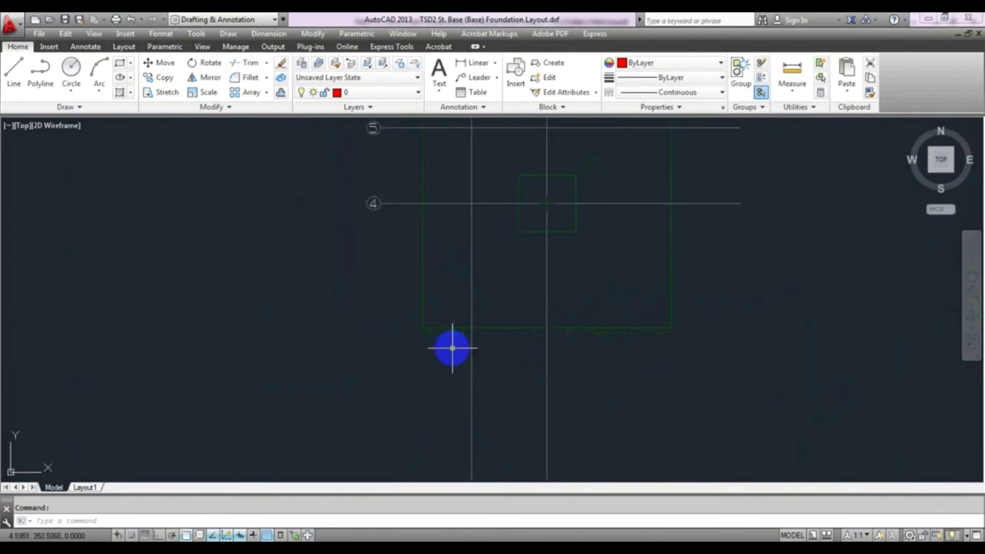
Review the arrangement of all pad bases in the foundation layout plan alongside their details.
{"action": "scroll", "coordinate": [453, 348], "scroll_direction": "down", "scroll_amount": 5}
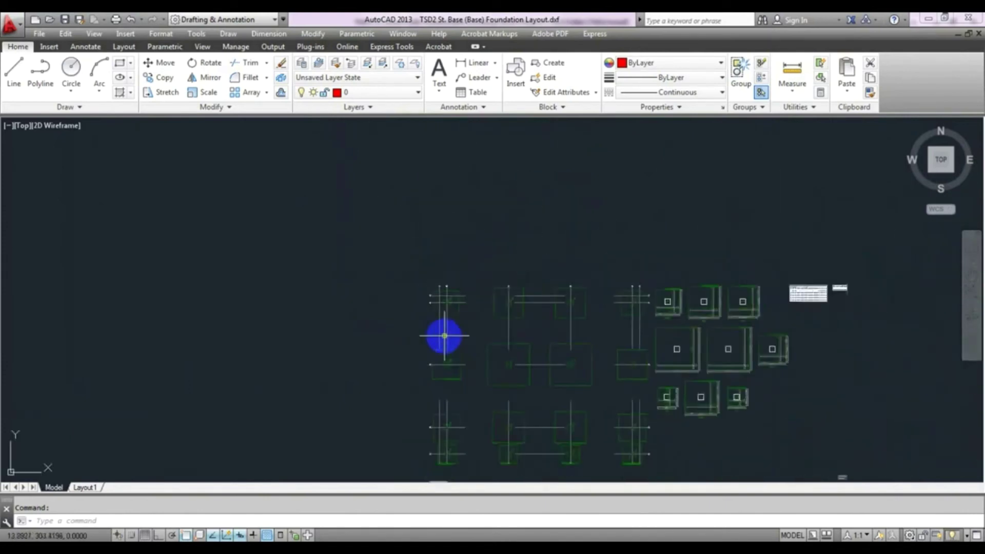
{"action": "middle_click_drag", "start_coordinate": [444, 336], "coordinate": [402, 279]}
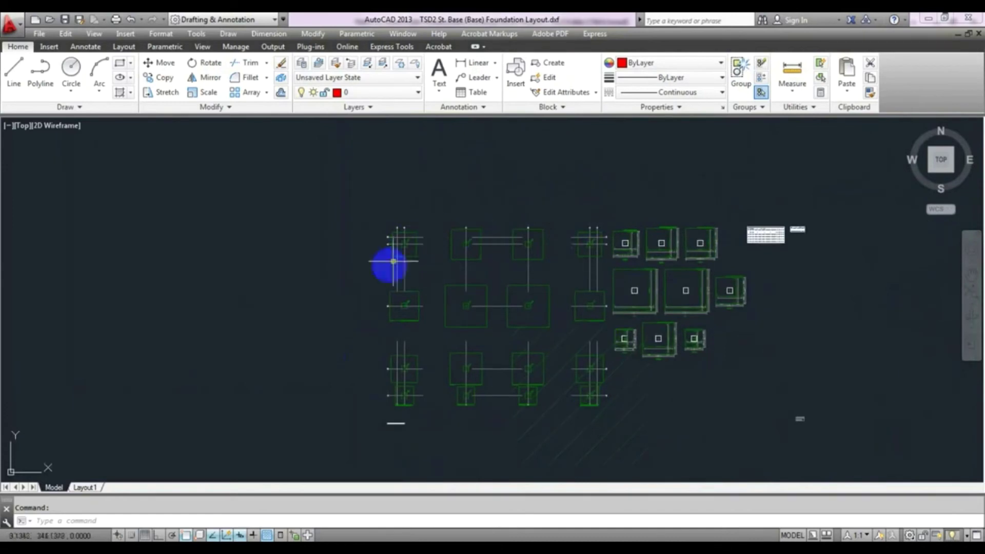
{"action": "middle_click_drag", "start_coordinate": [659, 403], "coordinate": [565, 391]}
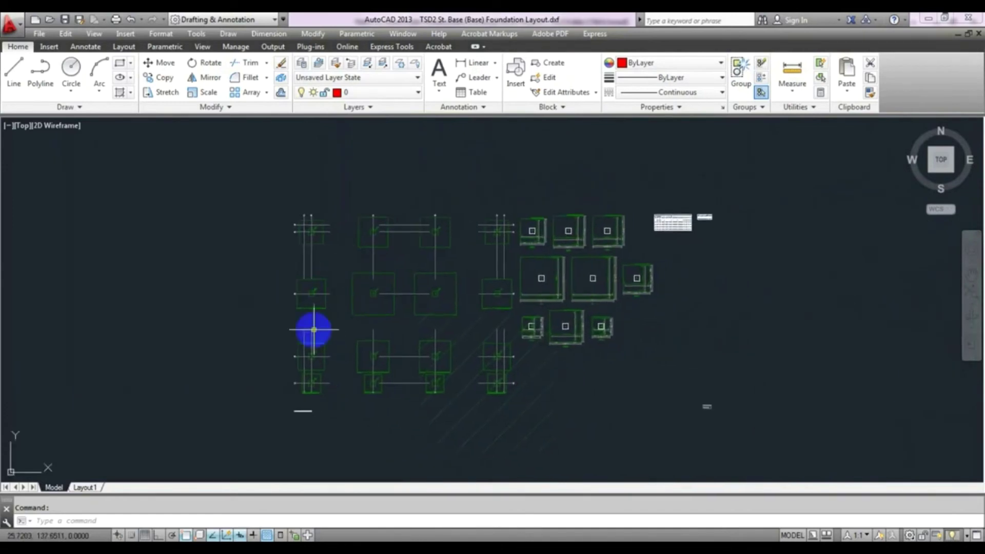
{"action": "scroll", "coordinate": [565, 272], "scroll_direction": "up", "scroll_amount": 6}
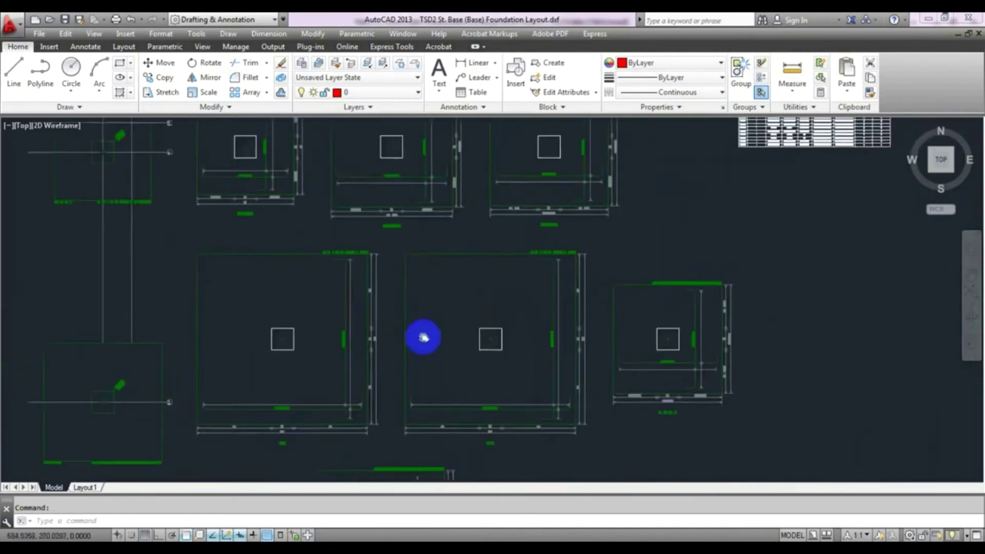
Examine the bar quantity table beside the Footing Schedule for unit mass, total length, total mass and grand total.
{"action": "middle_click_drag", "start_coordinate": [595, 256], "coordinate": [455, 303]}
{"action": "mouse_move", "coordinate": [621, 278]}
{"action": "middle_mouse_down"}
{"action": "mouse_move", "coordinate": [594, 355]}
{"action": "mouse_move", "coordinate": [617, 395]}
{"action": "middle_mouse_up"}
{"action": "scroll", "coordinate": [636, 257], "scroll_direction": "up", "scroll_amount": 5}
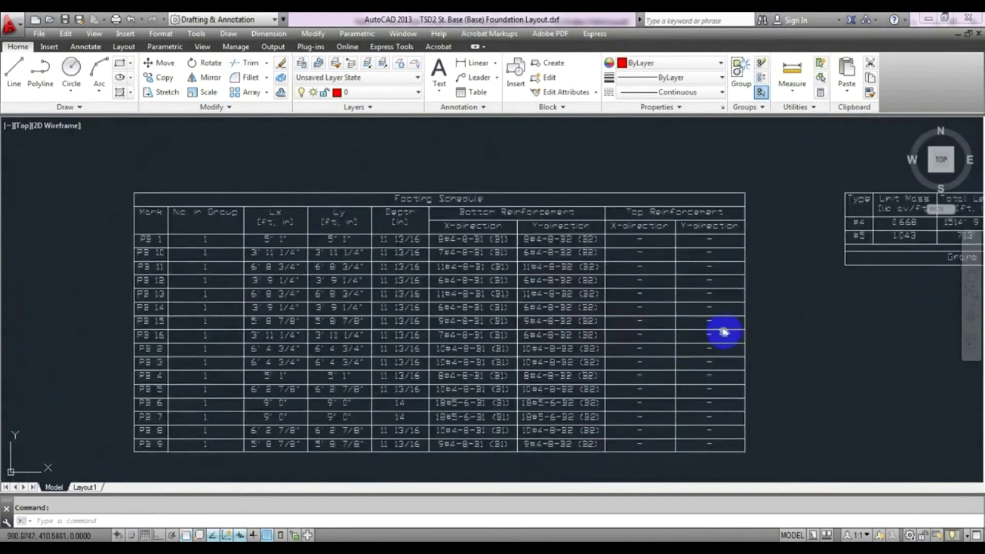
{"action": "middle_click_drag", "start_coordinate": [724, 333], "coordinate": [488, 304]}
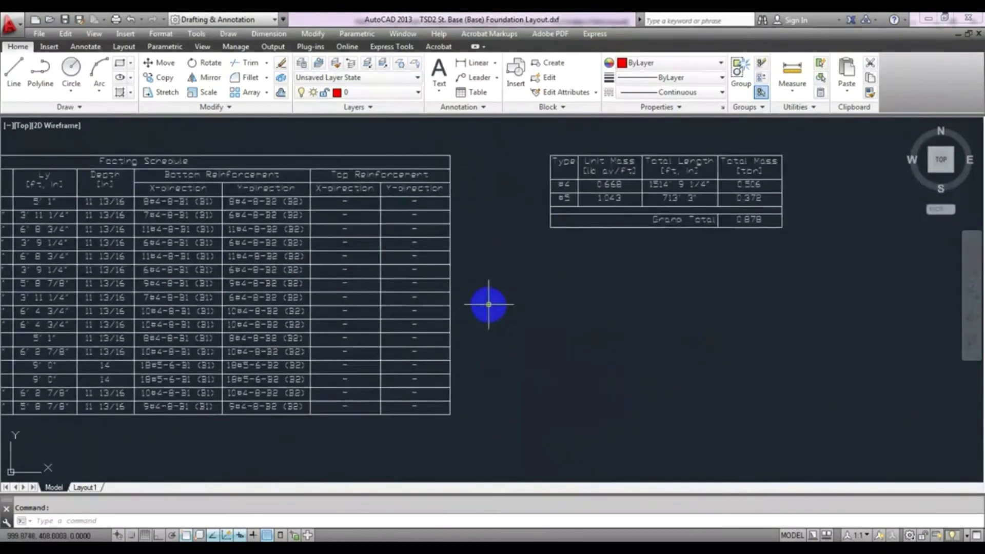
{"action": "scroll", "coordinate": [611, 308], "scroll_direction": "down", "scroll_amount": 1}
{"action": "scroll", "coordinate": [718, 245], "scroll_direction": "up", "scroll_amount": 5}
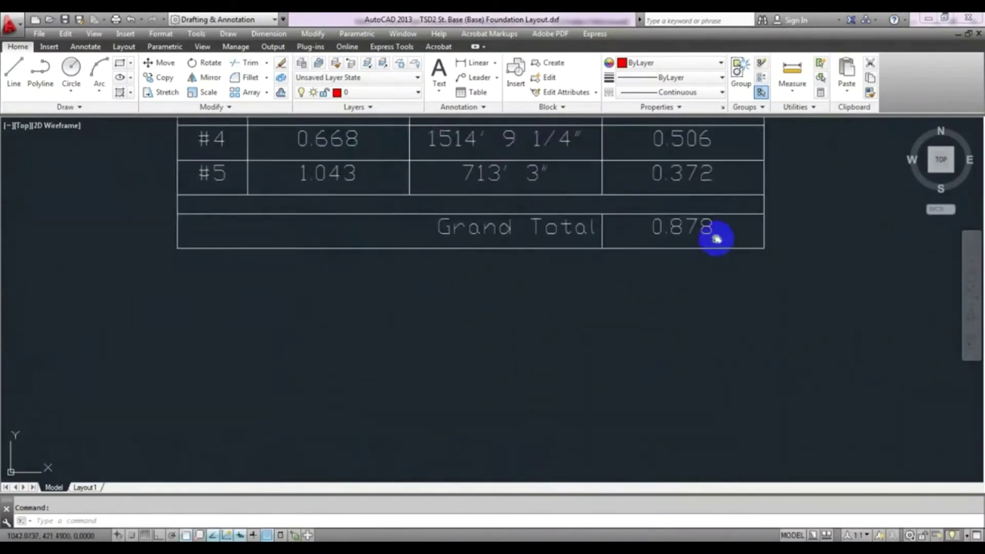
{"action": "middle_click_drag", "start_coordinate": [717, 239], "coordinate": [721, 409]}
{"action": "scroll", "coordinate": [722, 409], "scroll_direction": "up", "scroll_amount": 2}
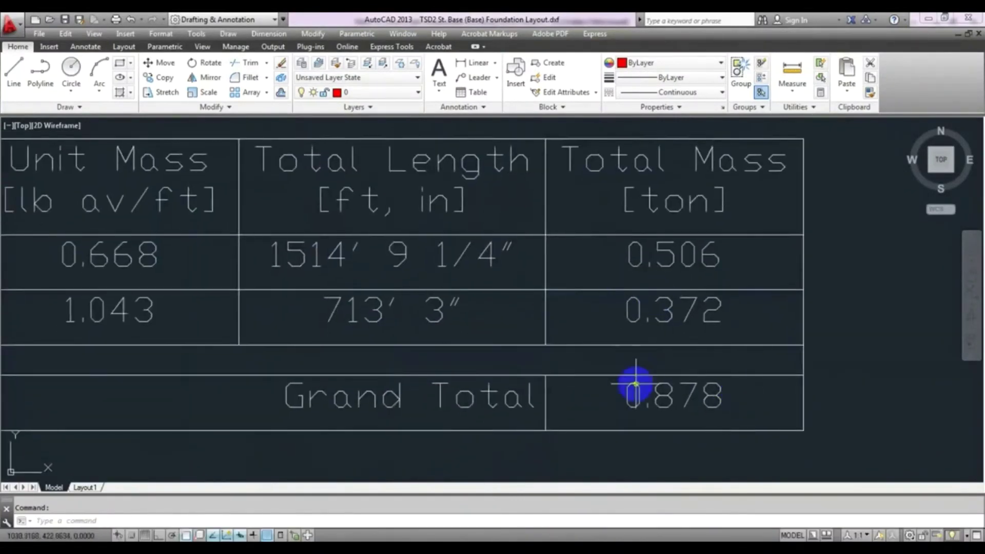
{"action": "mouse_move", "coordinate": [713, 395]}
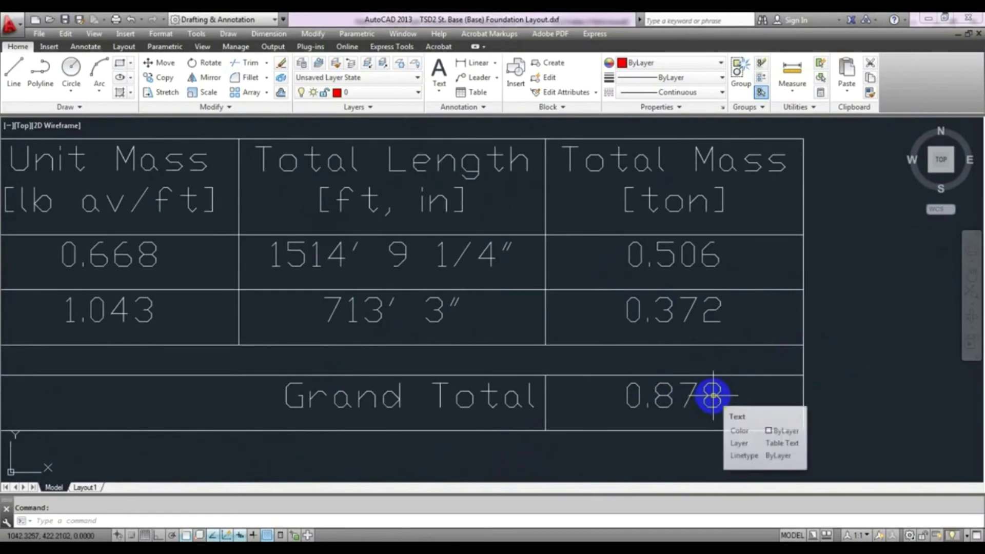
Review the Footing Schedule and the bar quantity table side by side.
{"action": "scroll", "coordinate": [713, 395], "scroll_direction": "down", "scroll_amount": 8}
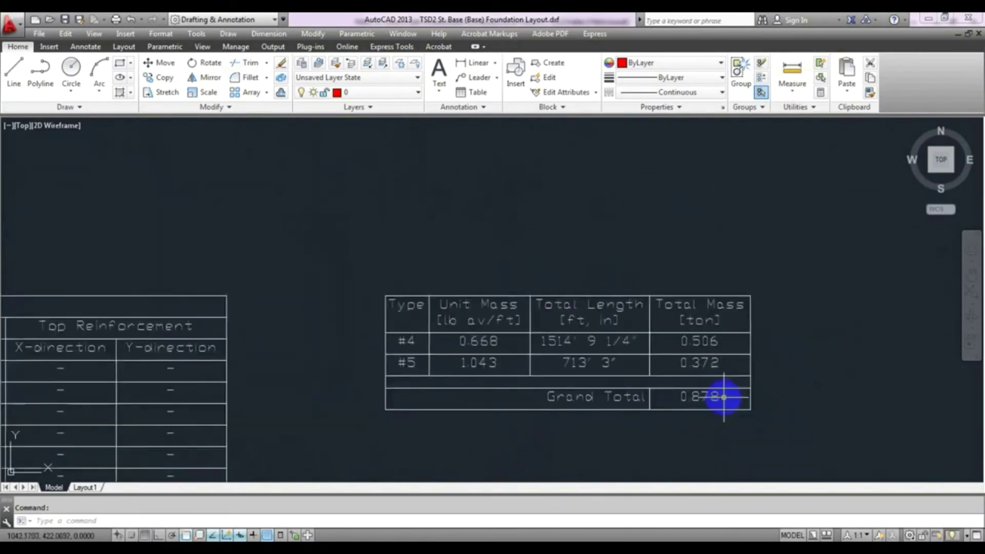
{"action": "mouse_move", "coordinate": [629, 440]}
{"action": "middle_mouse_down"}
{"action": "mouse_move", "coordinate": [640, 398]}
{"action": "mouse_move", "coordinate": [659, 376]}
{"action": "middle_mouse_up"}
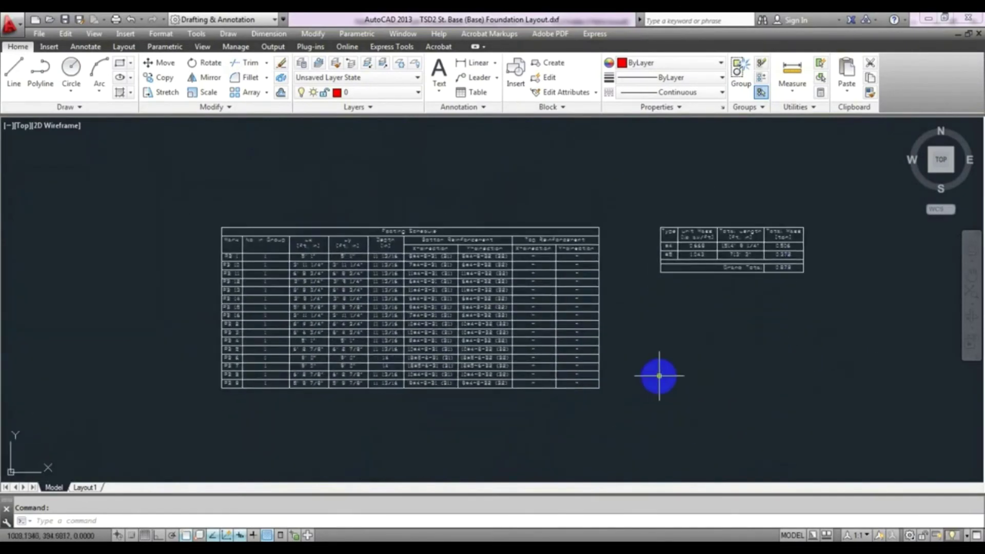
{"action": "scroll", "coordinate": [410, 385], "scroll_direction": "down", "scroll_amount": 1}
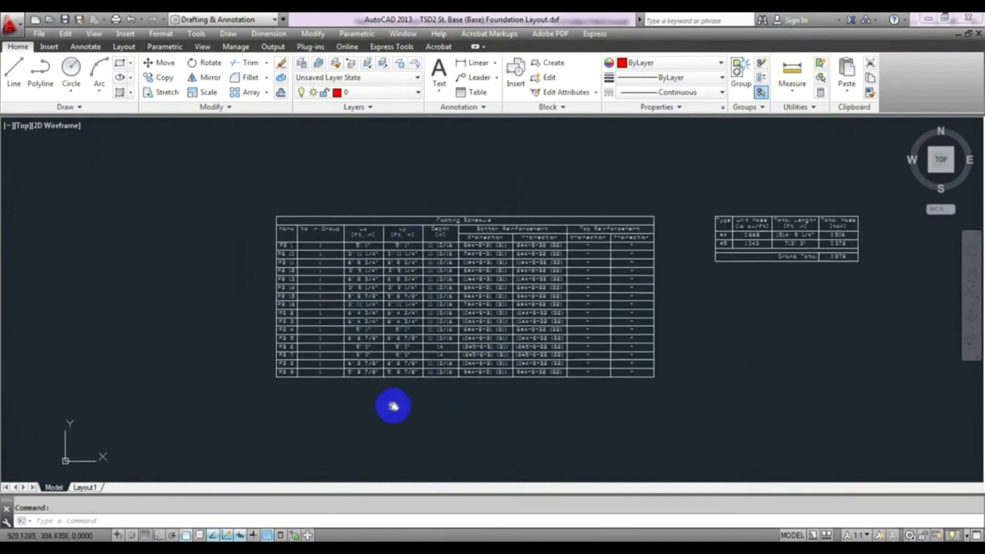
{"action": "scroll", "coordinate": [766, 319], "scroll_direction": "up", "scroll_amount": 1}
{"action": "middle_click_drag", "start_coordinate": [760, 319], "coordinate": [769, 292]}
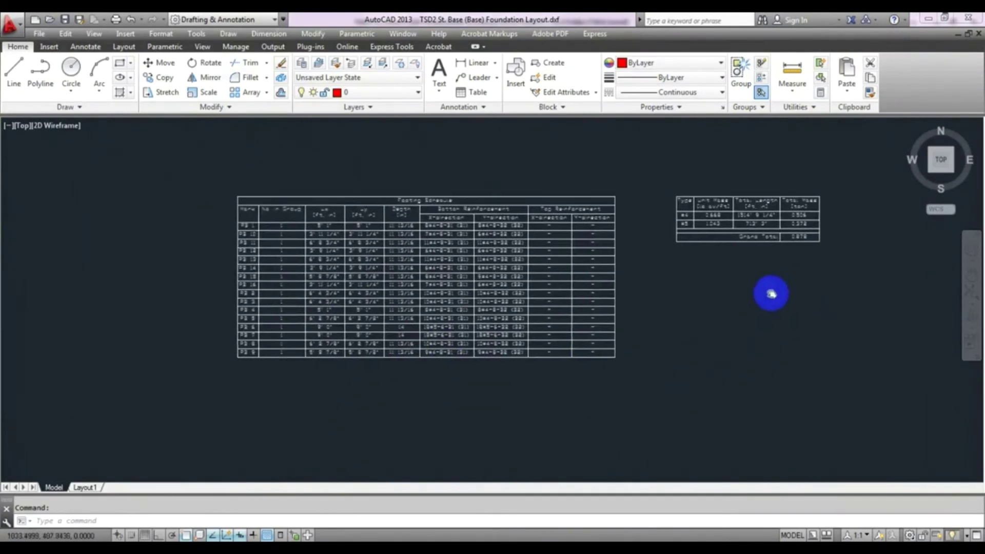
{"action": "scroll", "coordinate": [664, 297], "scroll_direction": "up", "scroll_amount": 2}
{"action": "scroll", "coordinate": [792, 303], "scroll_direction": "down", "scroll_amount": 3}
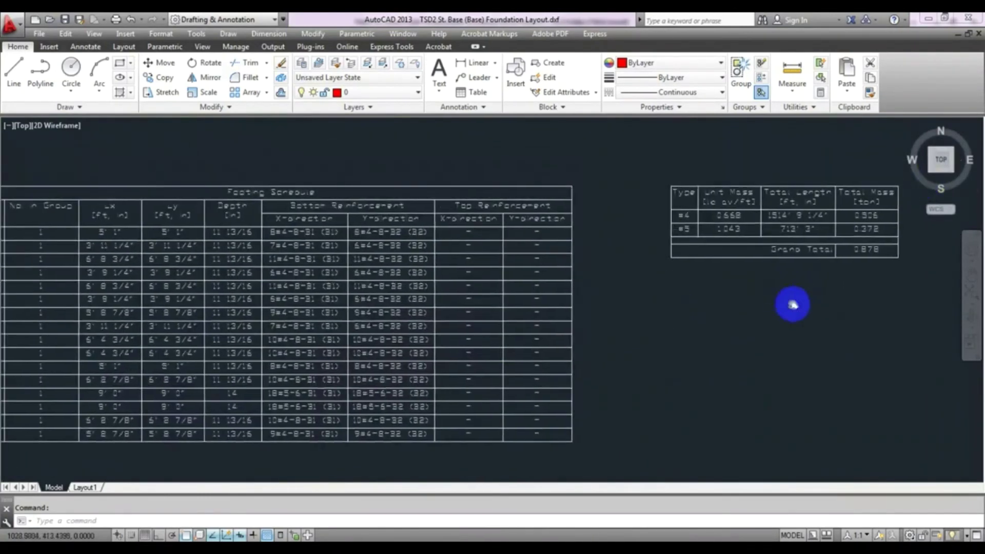
Review the complete foundation drawing with the layout plan, pad base details and schedule tables.
{"action": "mouse_move", "coordinate": [660, 321]}
{"action": "middle_mouse_down"}
{"action": "mouse_move", "coordinate": [691, 270]}
{"action": "mouse_move", "coordinate": [651, 306]}
{"action": "mouse_move", "coordinate": [627, 307]}
{"action": "middle_mouse_up"}
{"action": "scroll", "coordinate": [692, 273], "scroll_direction": "up", "scroll_amount": 1}
{"action": "scroll", "coordinate": [503, 374], "scroll_direction": "down", "scroll_amount": 3}
{"action": "scroll", "coordinate": [565, 304], "scroll_direction": "up", "scroll_amount": 1}
{"action": "scroll", "coordinate": [566, 303], "scroll_direction": "down", "scroll_amount": 3}
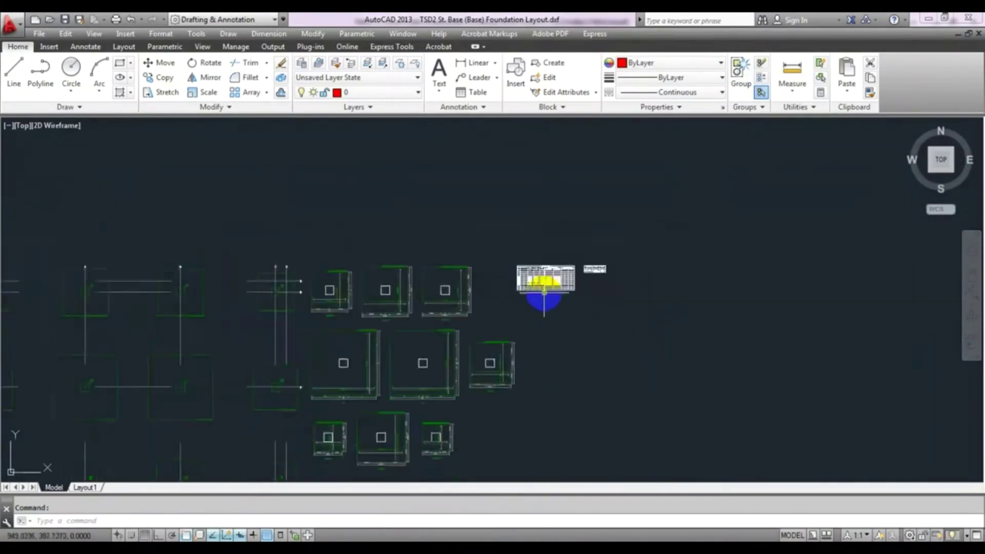
{"action": "middle_click_drag", "start_coordinate": [538, 292], "coordinate": [752, 268]}
{"action": "mouse_move", "coordinate": [659, 377]}
{"action": "middle_mouse_down"}
{"action": "mouse_move", "coordinate": [670, 369]}
{"action": "mouse_move", "coordinate": [663, 392]}
{"action": "mouse_move", "coordinate": [666, 373]}
{"action": "middle_mouse_up"}
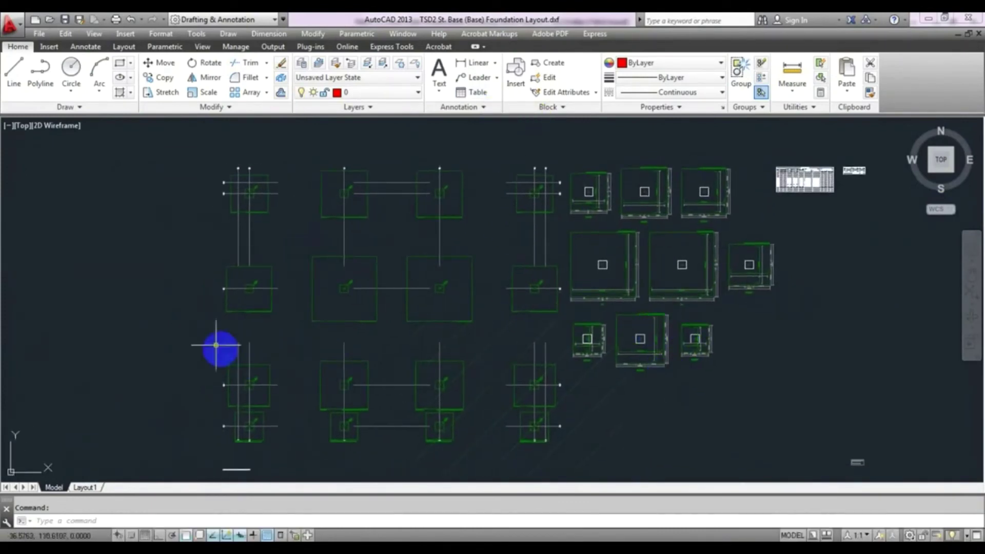
Examine the Footing Schedule and the bar quantity table beside the pad base details once more.
{"action": "middle_click_drag", "start_coordinate": [170, 321], "coordinate": [142, 310]}
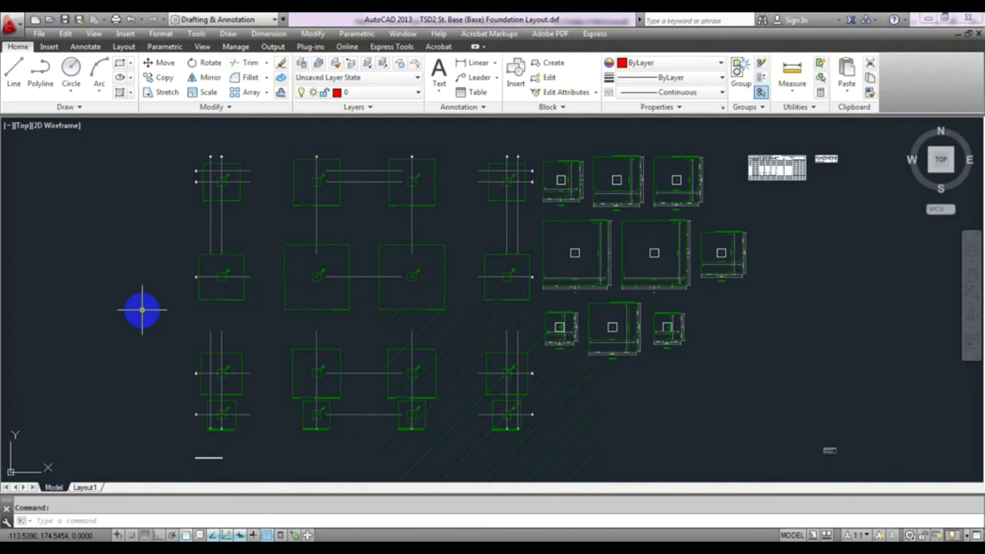
{"action": "middle_click_drag", "start_coordinate": [872, 349], "coordinate": [849, 360]}
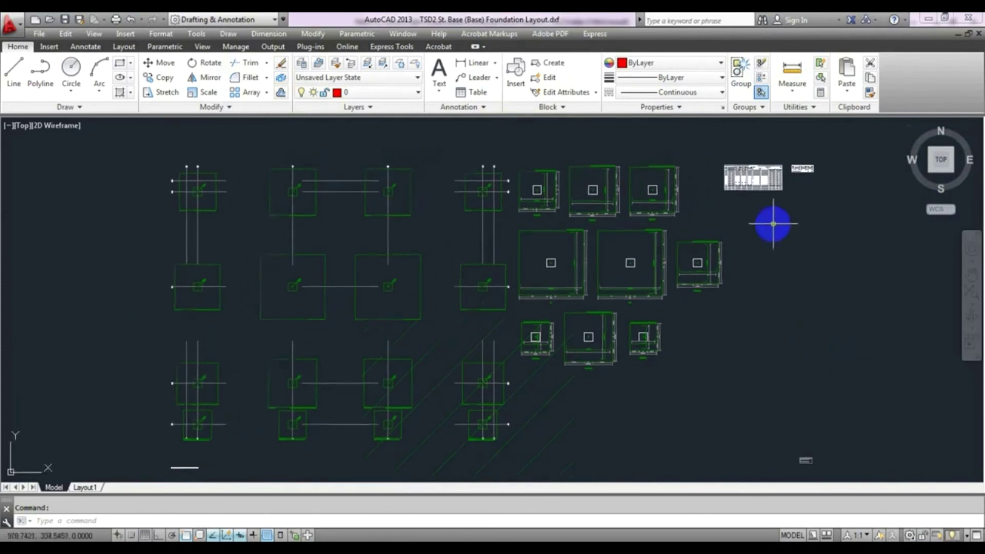
{"action": "scroll", "coordinate": [763, 218], "scroll_direction": "up", "scroll_amount": 2}
{"action": "mouse_move", "coordinate": [761, 215]}
{"action": "middle_mouse_down"}
{"action": "mouse_move", "coordinate": [726, 293]}
{"action": "mouse_move", "coordinate": [675, 346]}
{"action": "middle_mouse_up"}
{"action": "scroll", "coordinate": [725, 292], "scroll_direction": "up", "scroll_amount": 1}
{"action": "scroll", "coordinate": [662, 321], "scroll_direction": "up", "scroll_amount": 4}
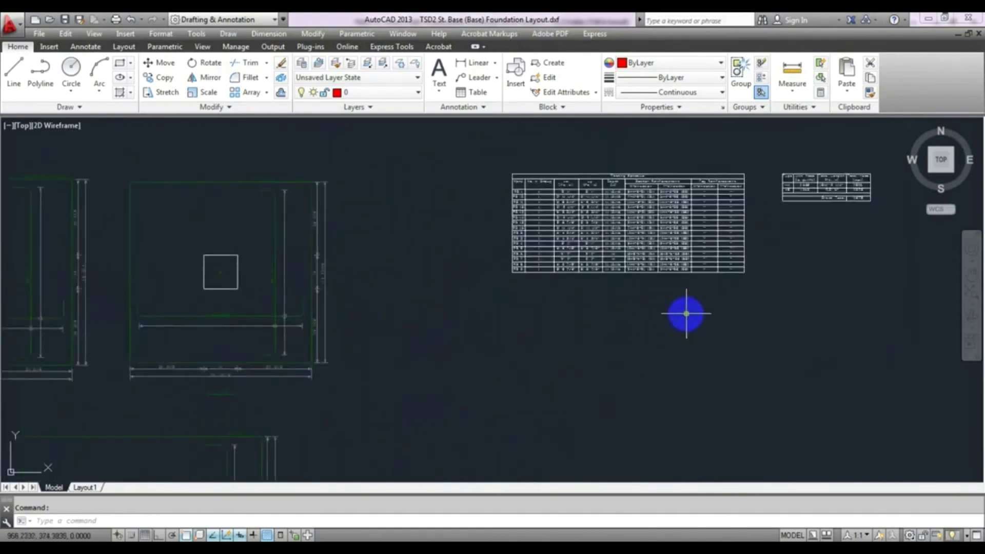
{"action": "mouse_move", "coordinate": [686, 312]}
{"action": "middle_mouse_down"}
{"action": "mouse_move", "coordinate": [575, 404]}
{"action": "mouse_move", "coordinate": [543, 459]}
{"action": "mouse_move", "coordinate": [547, 382]}
{"action": "mouse_move", "coordinate": [510, 406]}
{"action": "middle_mouse_up"}
{"action": "scroll", "coordinate": [570, 395], "scroll_direction": "up", "scroll_amount": 5}
{"action": "scroll", "coordinate": [538, 455], "scroll_direction": "down", "scroll_amount": 3}
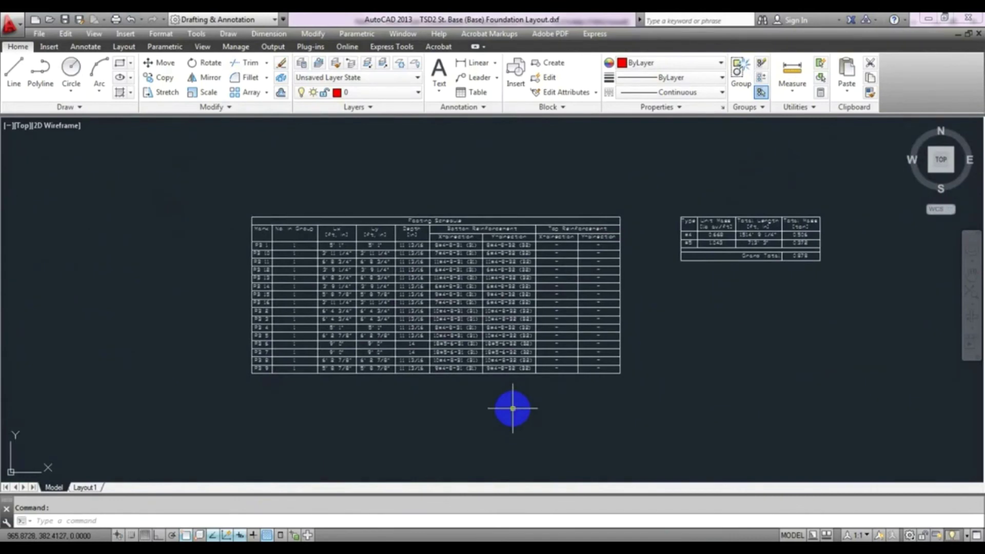
Look over the whole foundation drawing again, from the layout plan to the base details and schedules.
{"action": "mouse_move", "coordinate": [512, 408]}
{"action": "middle_mouse_down"}
{"action": "mouse_move", "coordinate": [516, 385]}
{"action": "mouse_move", "coordinate": [653, 233]}
{"action": "middle_mouse_up"}
{"action": "scroll", "coordinate": [517, 388], "scroll_direction": "down", "scroll_amount": 4}
{"action": "scroll", "coordinate": [563, 312], "scroll_direction": "down", "scroll_amount": 3}
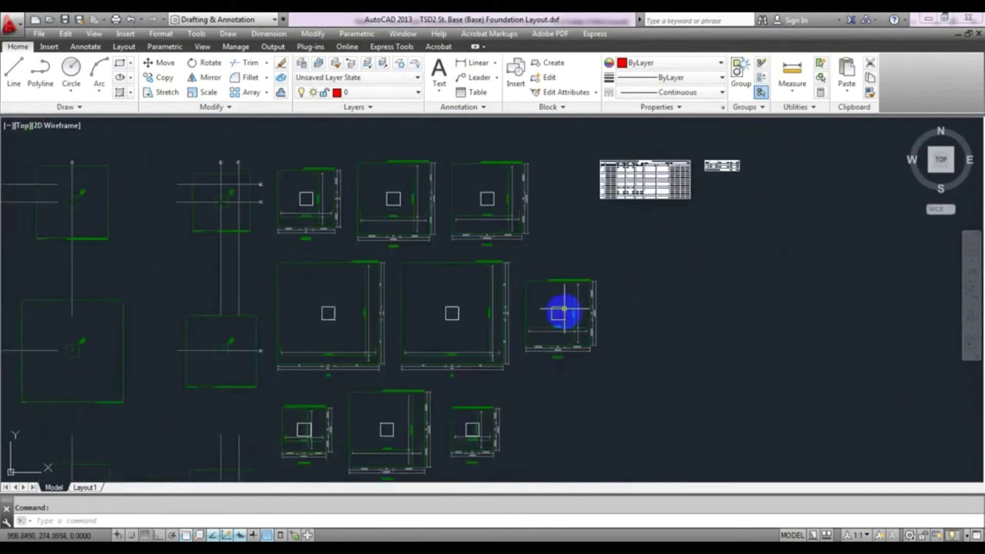
{"action": "scroll", "coordinate": [610, 334], "scroll_direction": "down", "scroll_amount": 2}
{"action": "mouse_move", "coordinate": [610, 334]}
{"action": "middle_mouse_down"}
{"action": "mouse_move", "coordinate": [631, 319]}
{"action": "mouse_move", "coordinate": [629, 363]}
{"action": "mouse_move", "coordinate": [638, 346]}
{"action": "middle_mouse_up"}
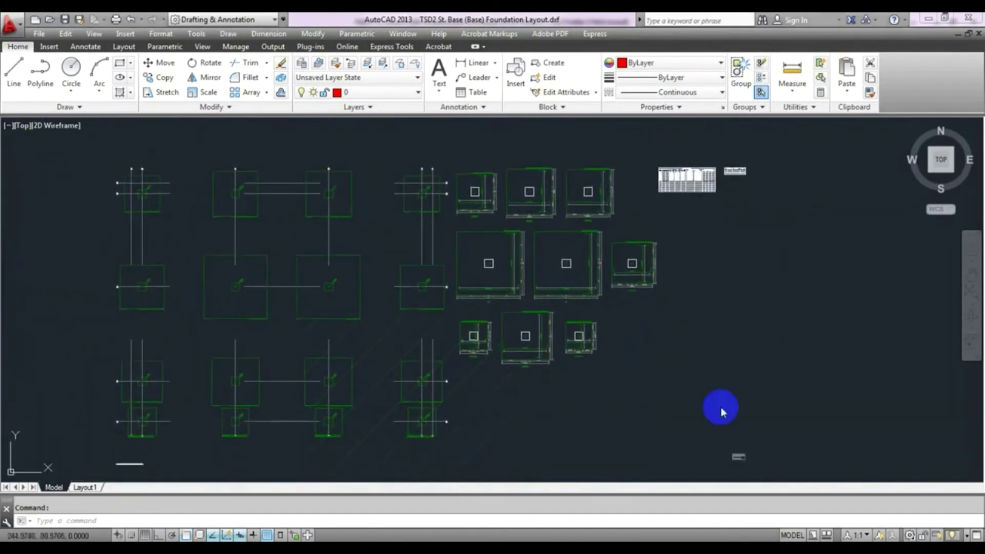
{"action": "scroll", "coordinate": [744, 356], "scroll_direction": "down", "scroll_amount": 3}
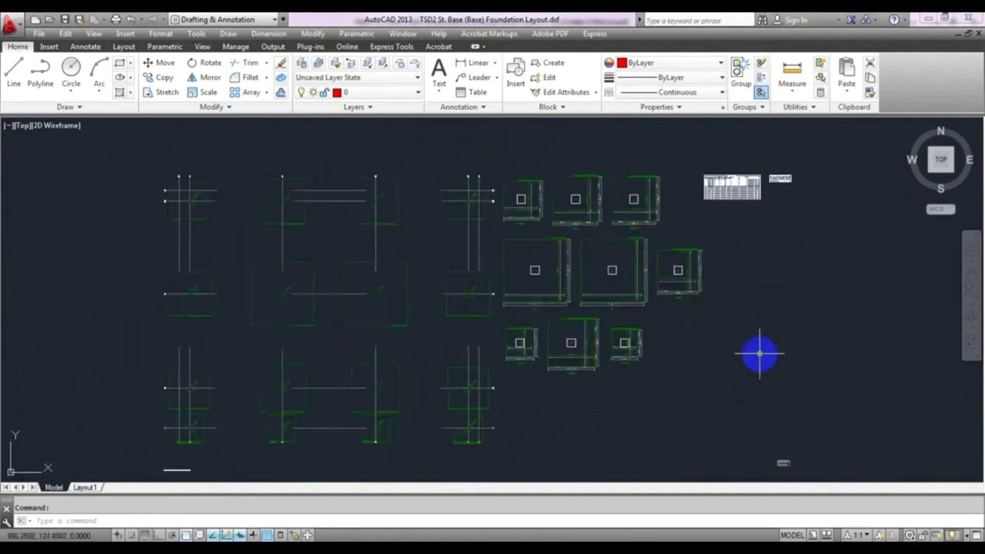
{"action": "scroll", "coordinate": [759, 353], "scroll_direction": "up", "scroll_amount": 2}
{"action": "middle_click_drag", "start_coordinate": [755, 352], "coordinate": [716, 338]}
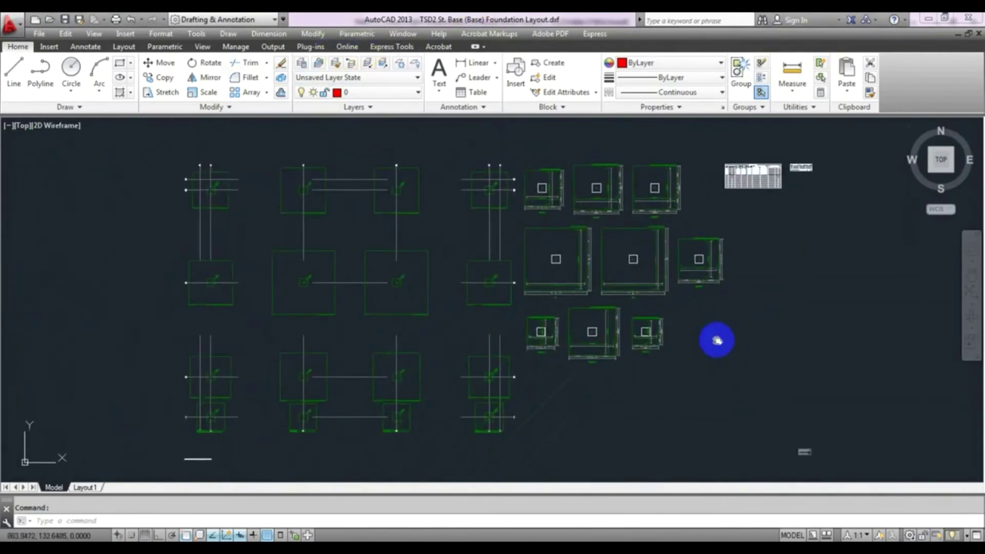
Close AutoCAD without saving changes to the foundation layout DXF and return to Tekla Structural Designer.
{"action": "left_click", "coordinate": [975, 20]}
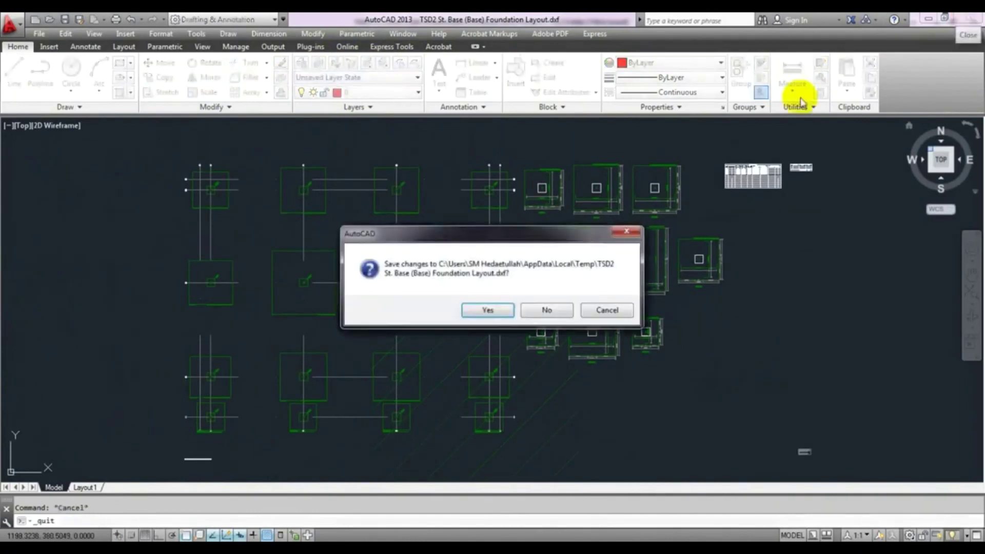
{"action": "left_click", "coordinate": [542, 314]}
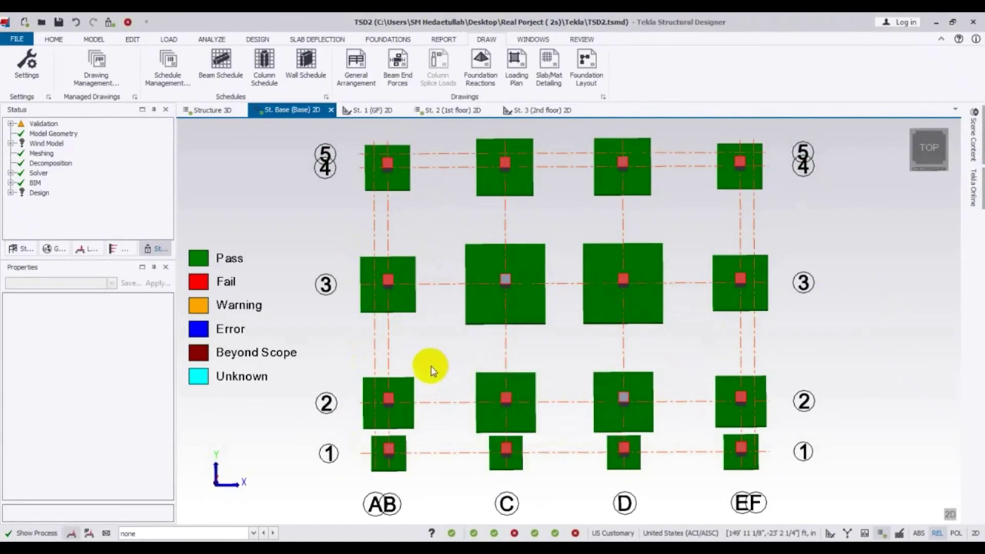
{"action": "middle_click_drag", "start_coordinate": [429, 368], "coordinate": [435, 378]}
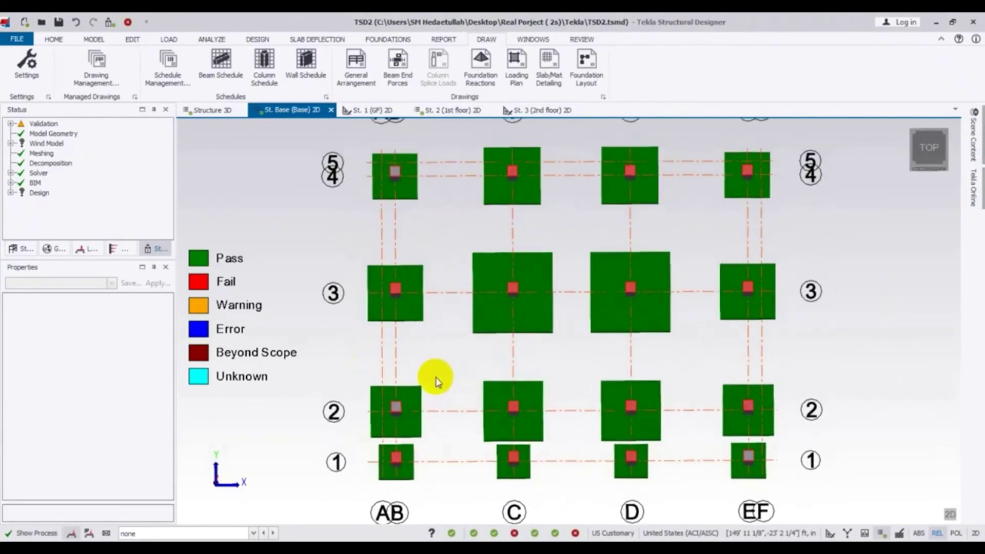
{"action": "middle_click_drag", "start_coordinate": [413, 264], "coordinate": [439, 279]}
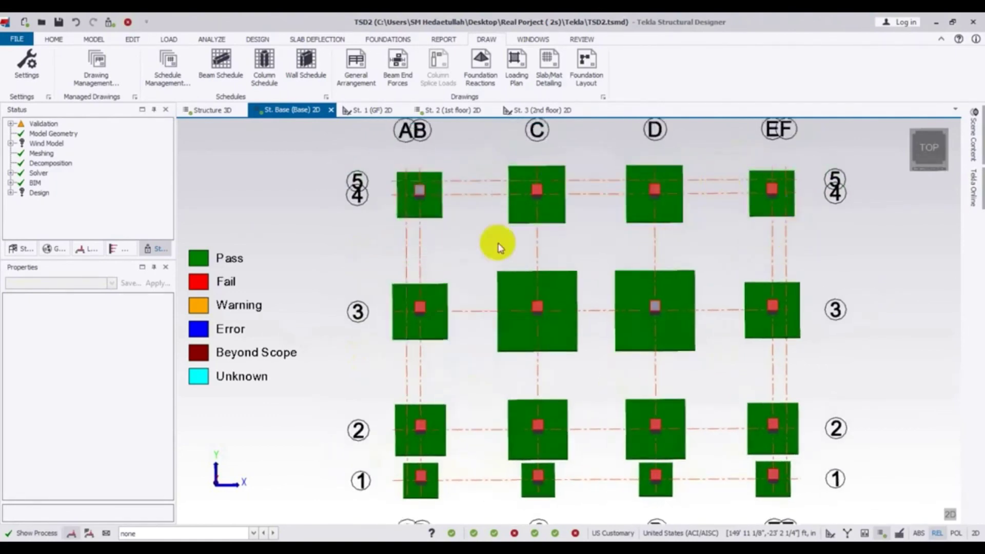
{"action": "left_click", "coordinate": [413, 199]}
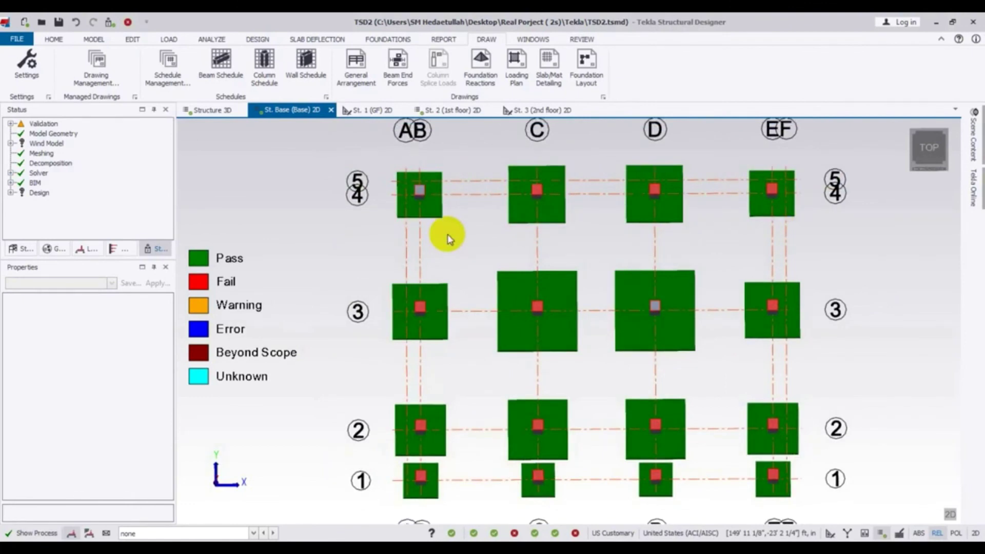
{"action": "middle_click_drag", "start_coordinate": [449, 238], "coordinate": [413, 222]}
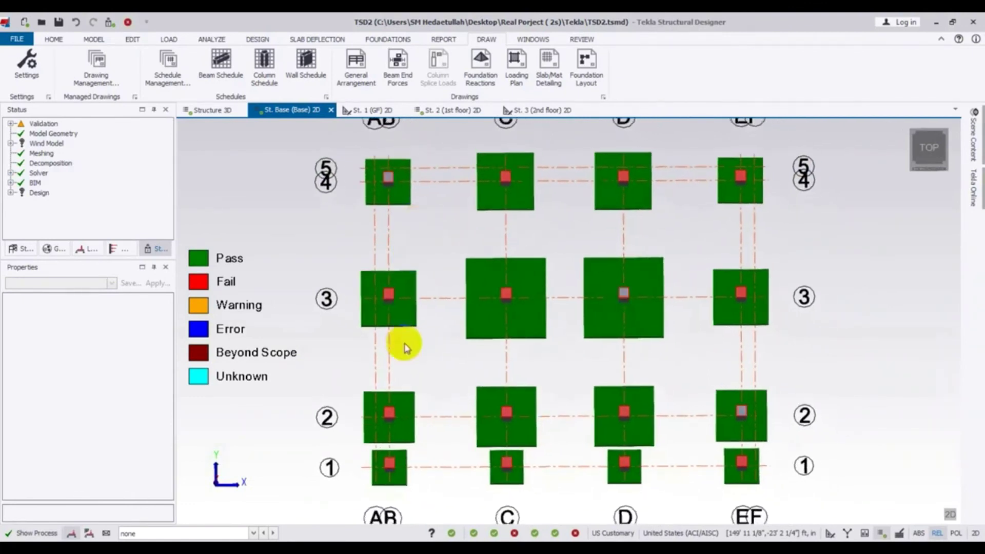
{"action": "middle_click_drag", "start_coordinate": [402, 343], "coordinate": [399, 336]}
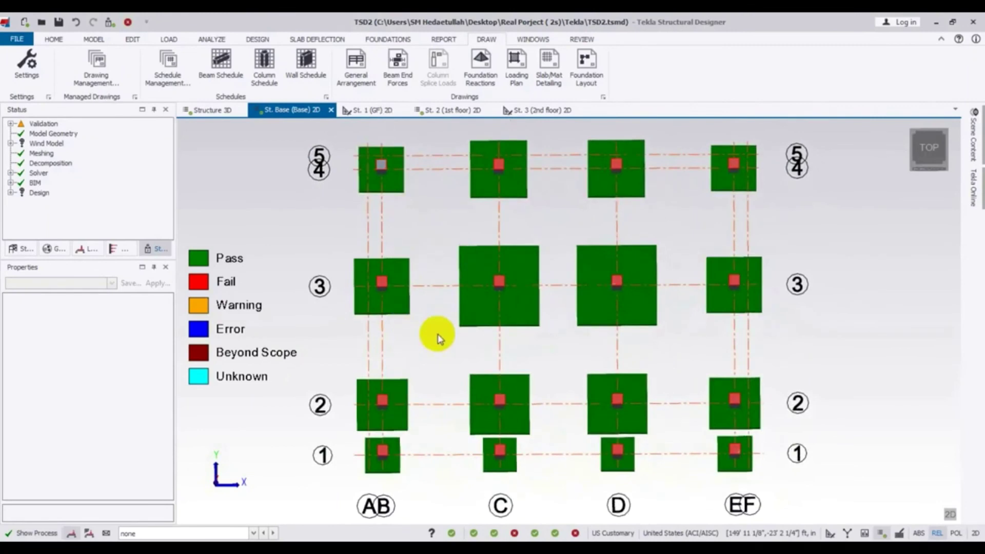